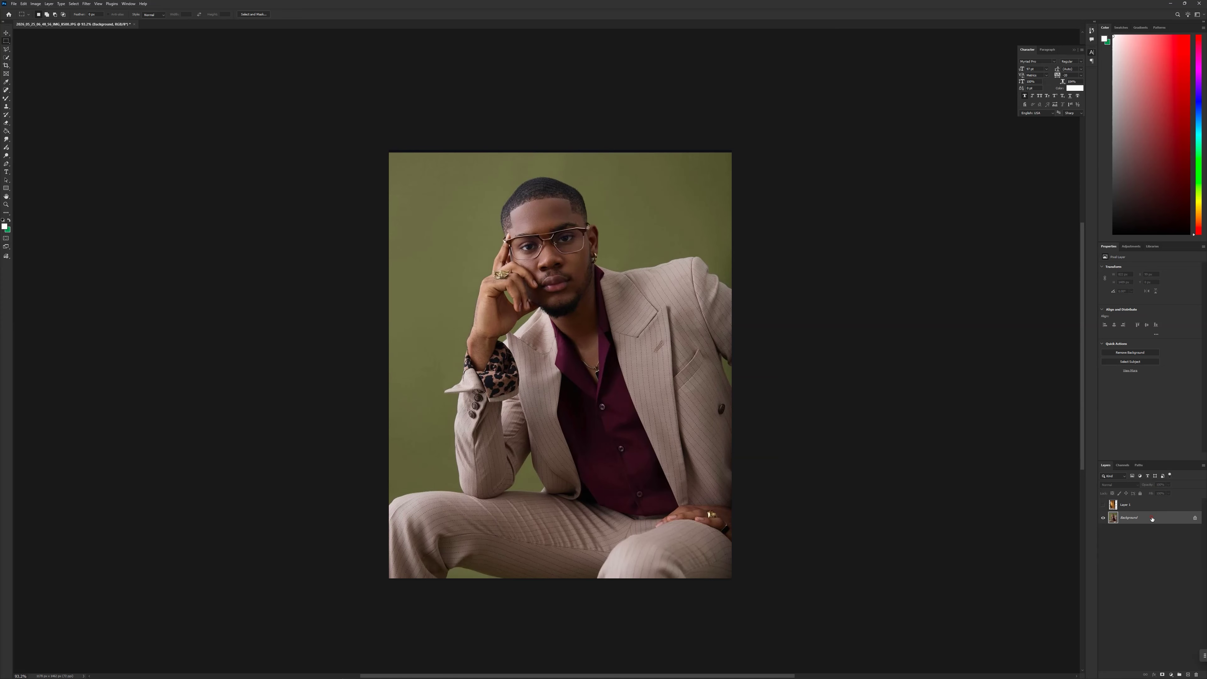
# - Duplicate the Background layer holding the portrait
pyautogui.hotkey('ctrl', 'j')
pyautogui.scroll(2, 491, 461)
pyautogui.scroll(1, 491, 462)
pyautogui.scroll(-1, 529, 433)
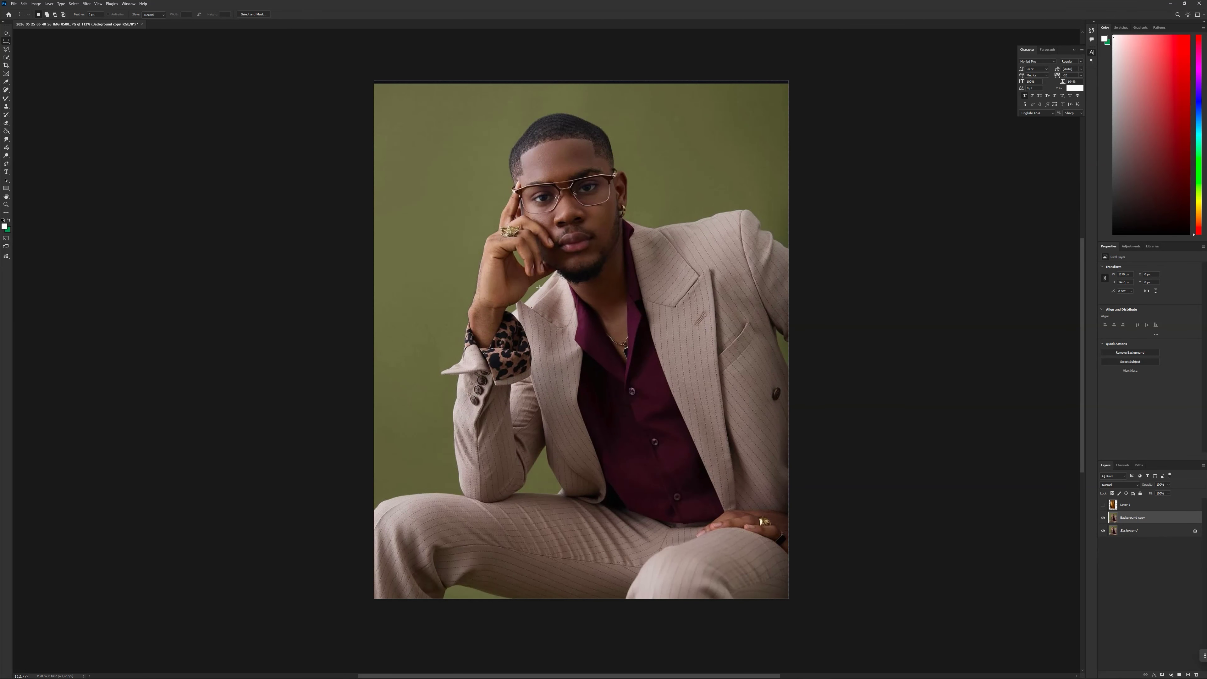
# - Select the seated man with Select Subject and copy him onto a new layer
pyautogui.click(65, 4)
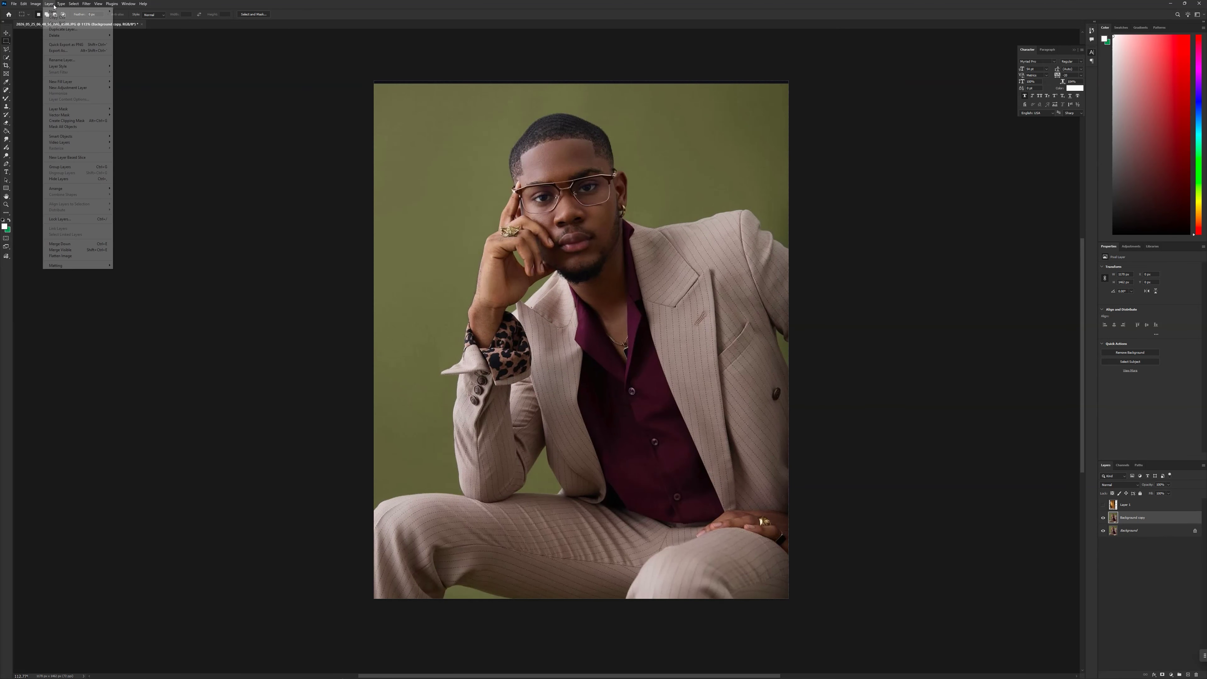
pyautogui.moveTo(74, 5)
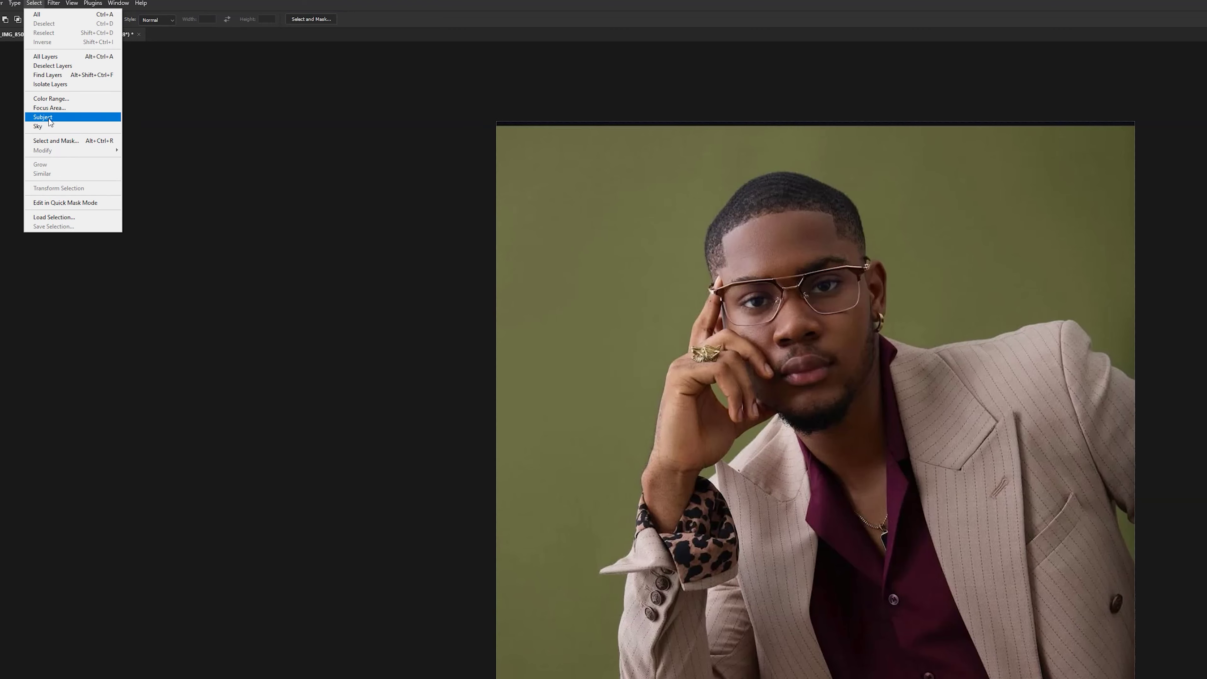
pyautogui.click(49, 119)
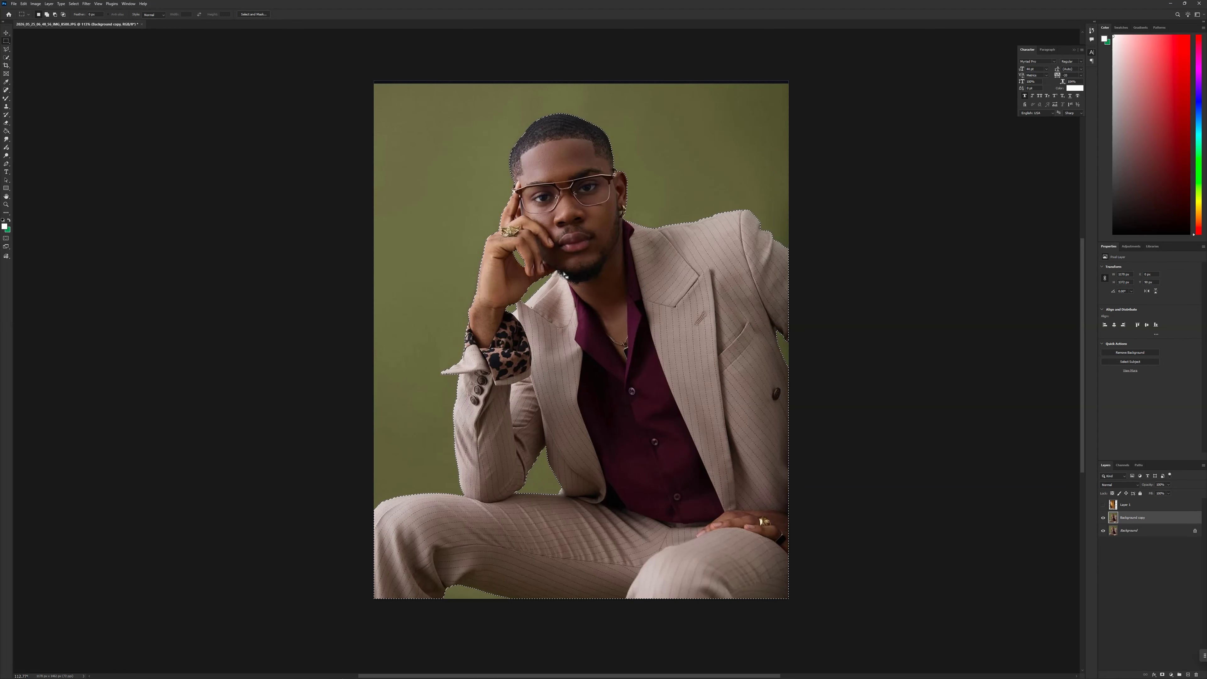
pyautogui.hotkey('ctrl', 'j')
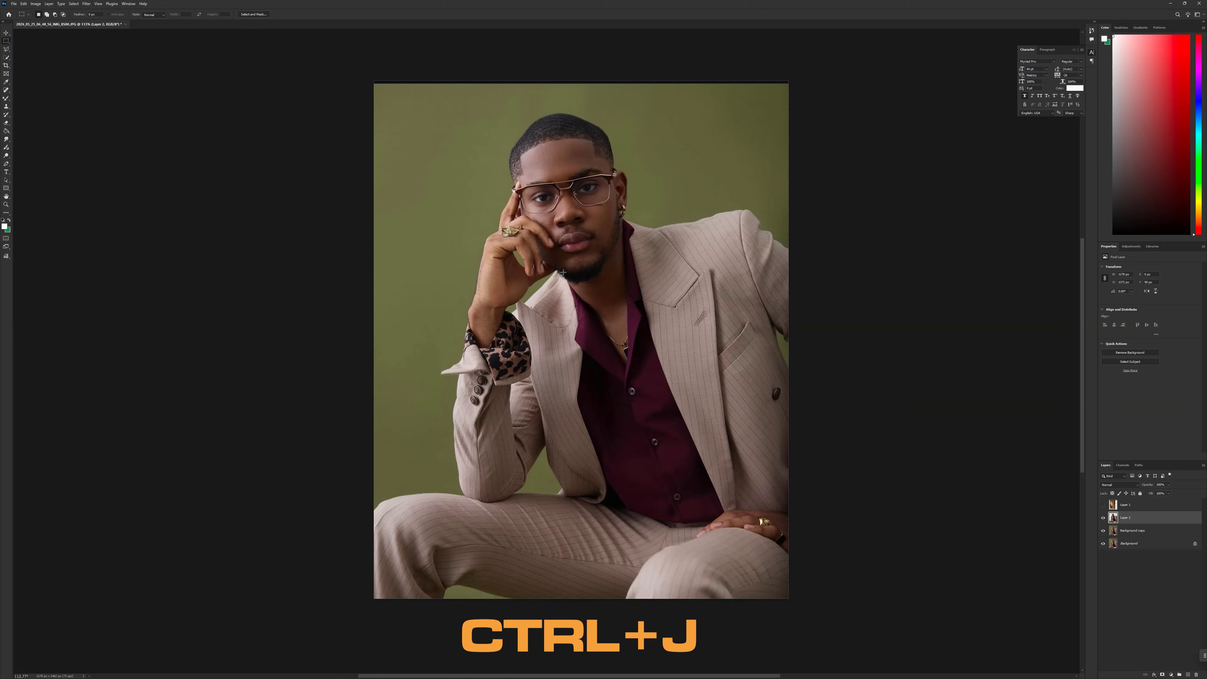
# - Toggle the visibility of the Background and Background copy layers to check the man's cutout on transparency
pyautogui.click(1103, 530)
pyautogui.click(1103, 544)
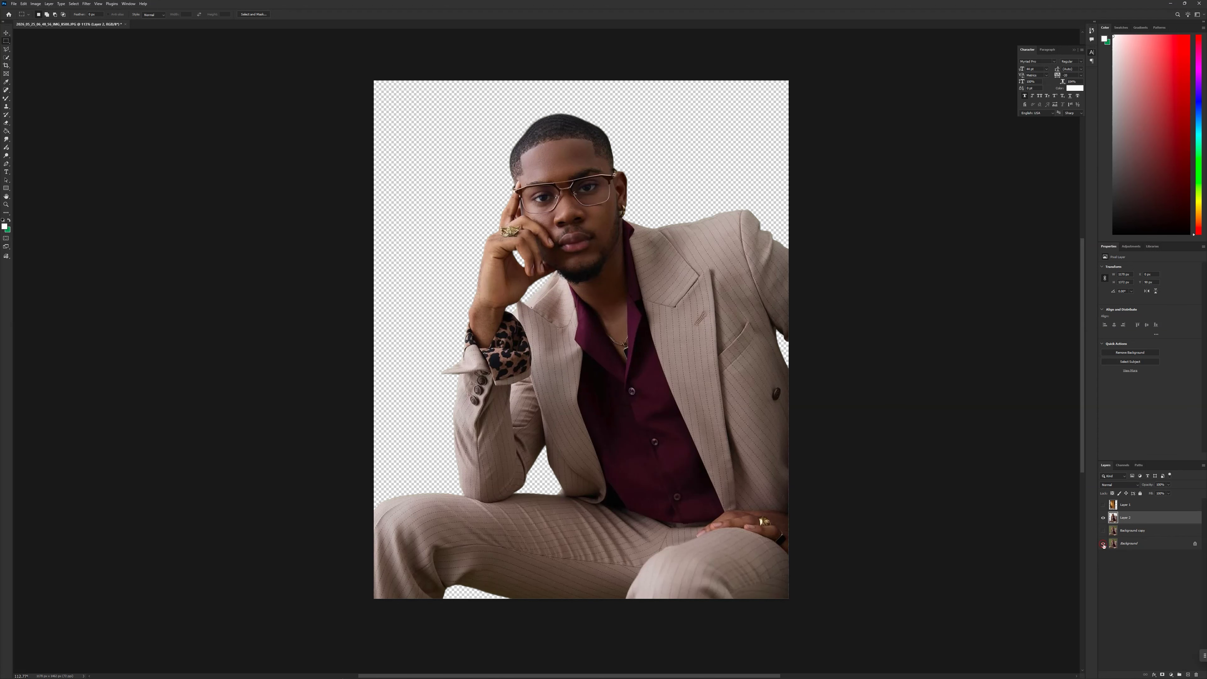
pyautogui.click(1102, 544)
pyautogui.click(1103, 543)
pyautogui.click(1103, 543)
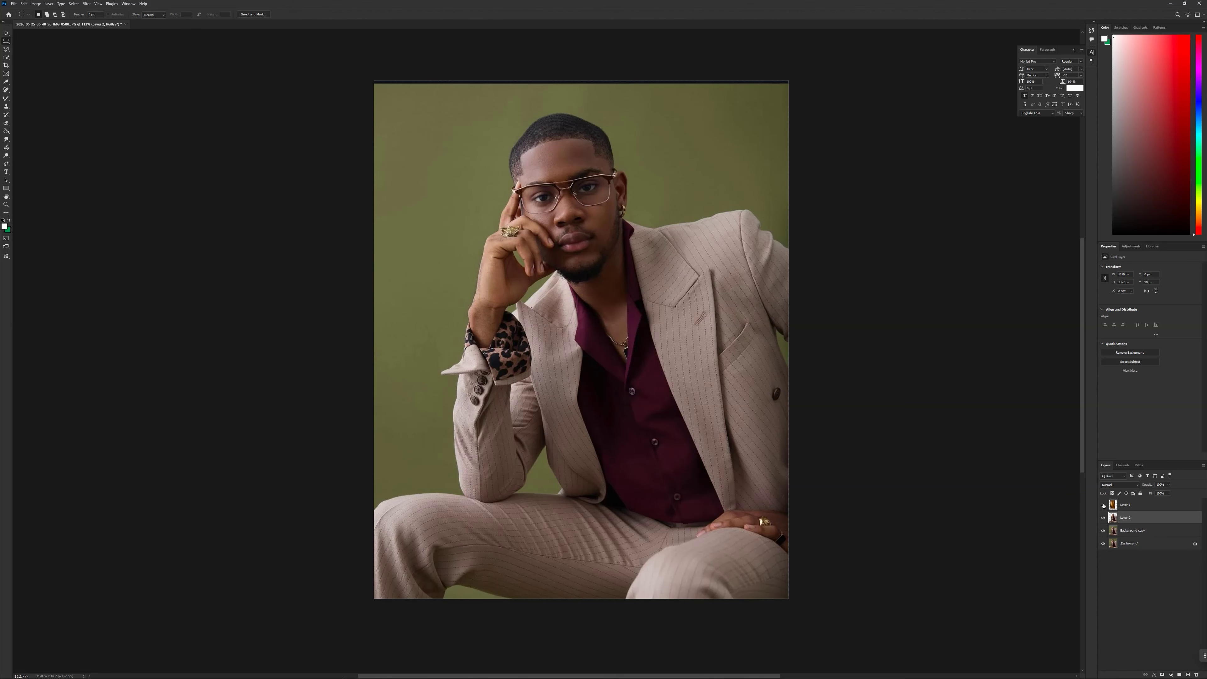
# - Show the yellow curtain backdrop layer and scale it up with Free Transform until it covers the whole canvas
pyautogui.click(1103, 505)
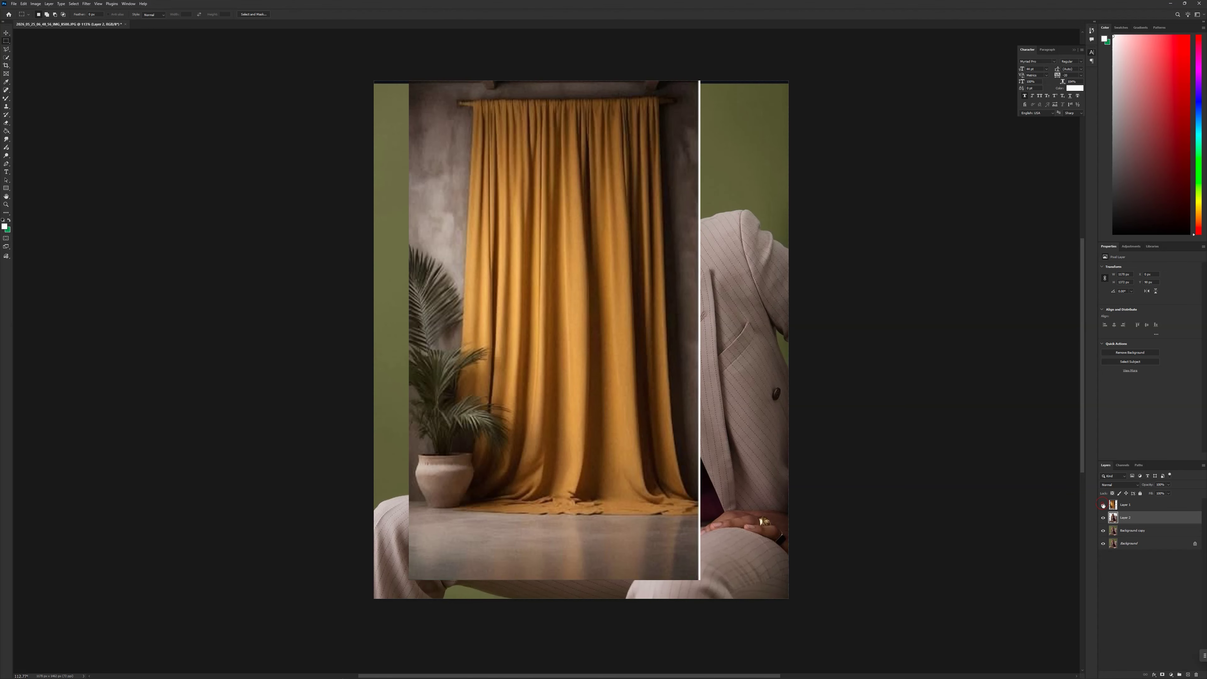
pyautogui.keyDown('ctrl'); pyautogui.click(538, 406); pyautogui.keyUp('ctrl')
pyautogui.hotkey('ctrl', 't')
pyautogui.moveTo(700, 330); pyautogui.dragTo(709, 330)
pyautogui.hotkey('ctrl', 'z')
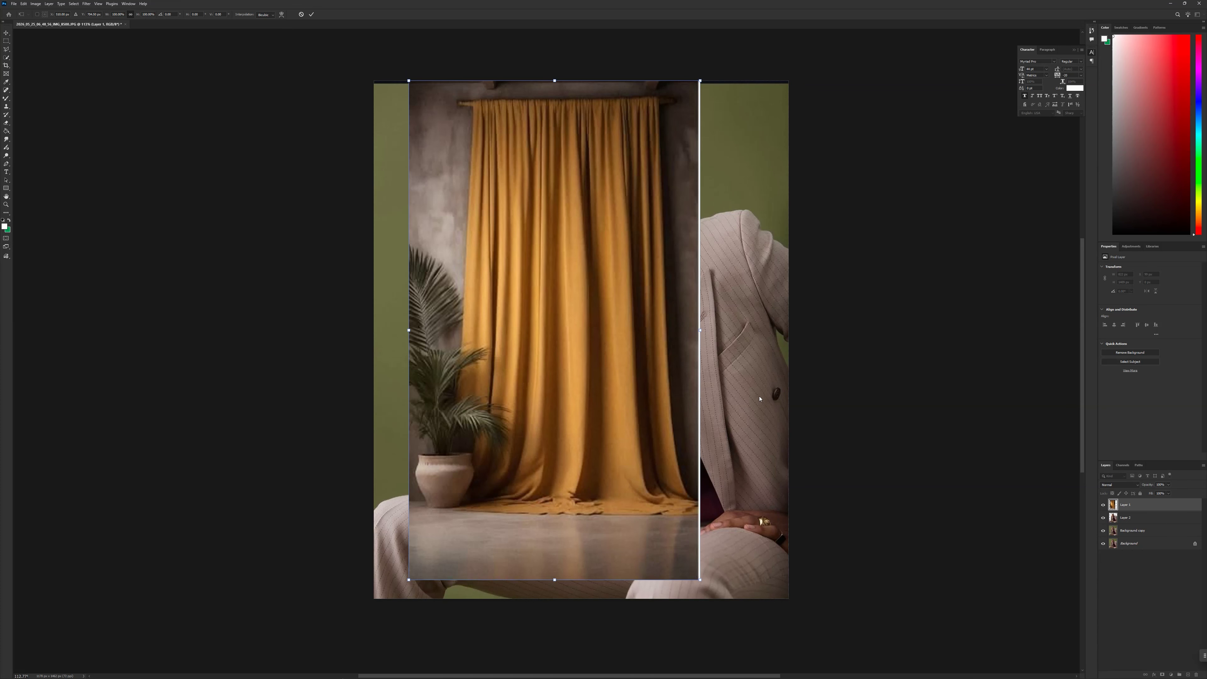
pyautogui.moveTo(701, 329); pyautogui.dragTo(864, 331)
pyautogui.moveTo(736, 334); pyautogui.dragTo(689, 249)
pyautogui.moveTo(623, 305); pyautogui.dragTo(630, 303)
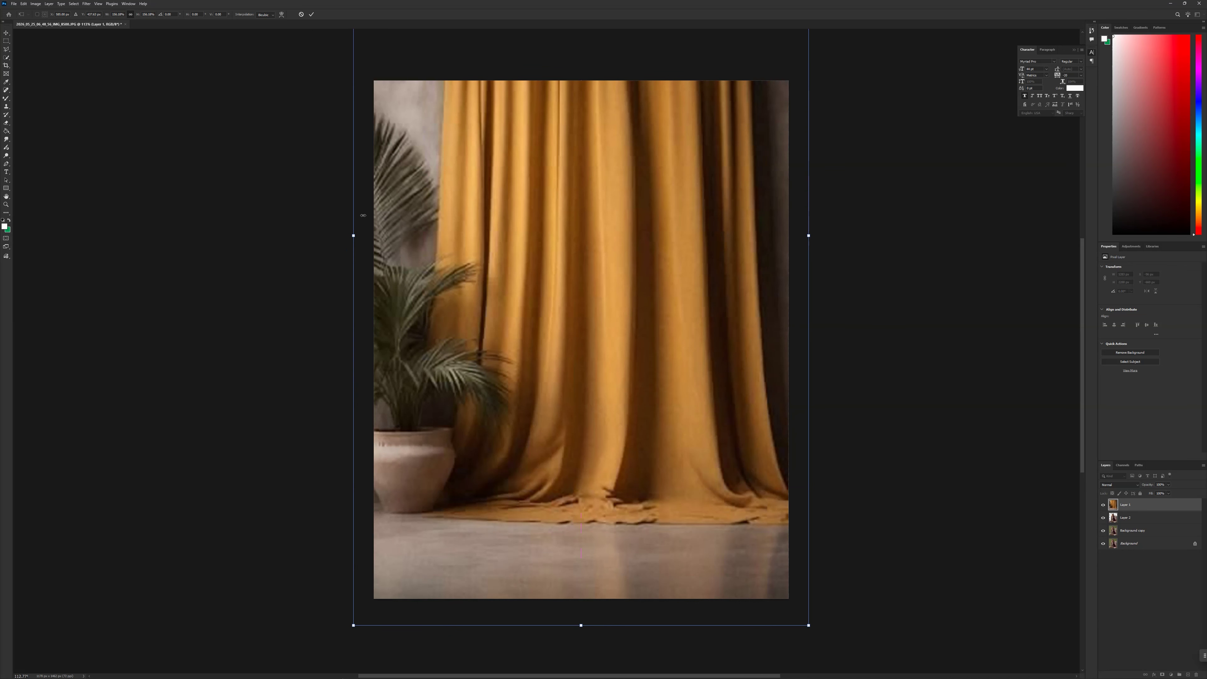
pyautogui.press('Return')
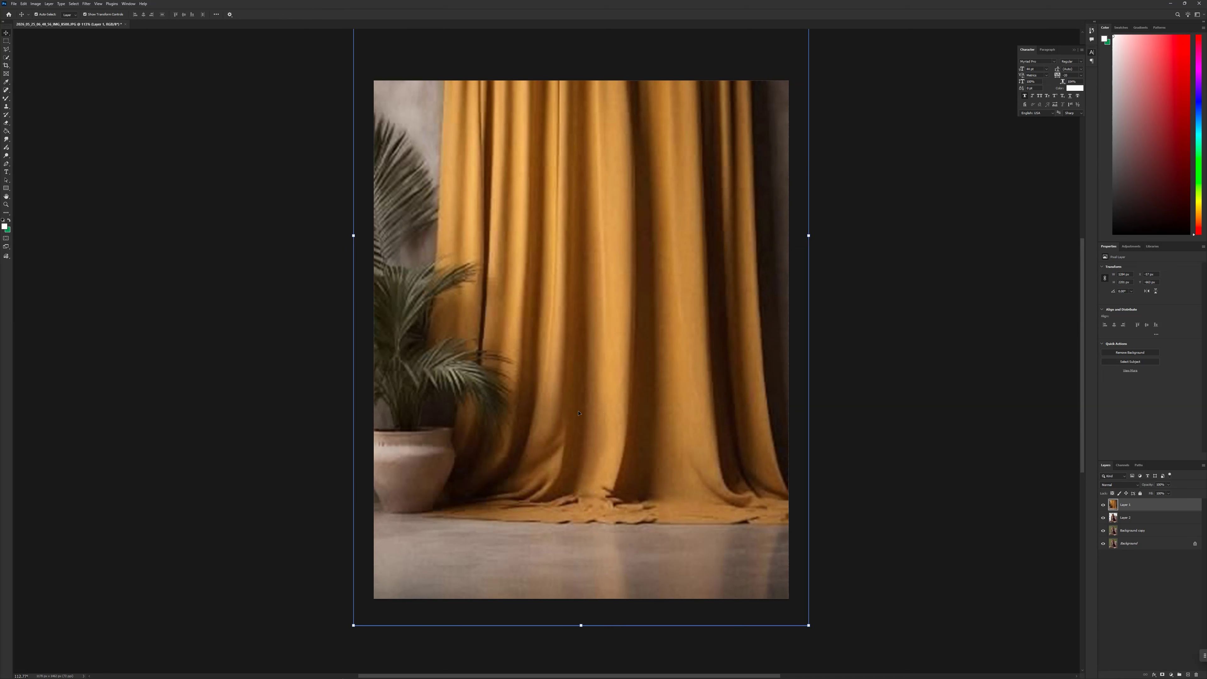
# - Place the curtain backdrop layer beneath the man's cutout and reposition it so the plant and drapes show beside him
pyautogui.scroll(1, 1039, 414)
pyautogui.moveTo(1137, 507); pyautogui.dragTo(1130, 520)
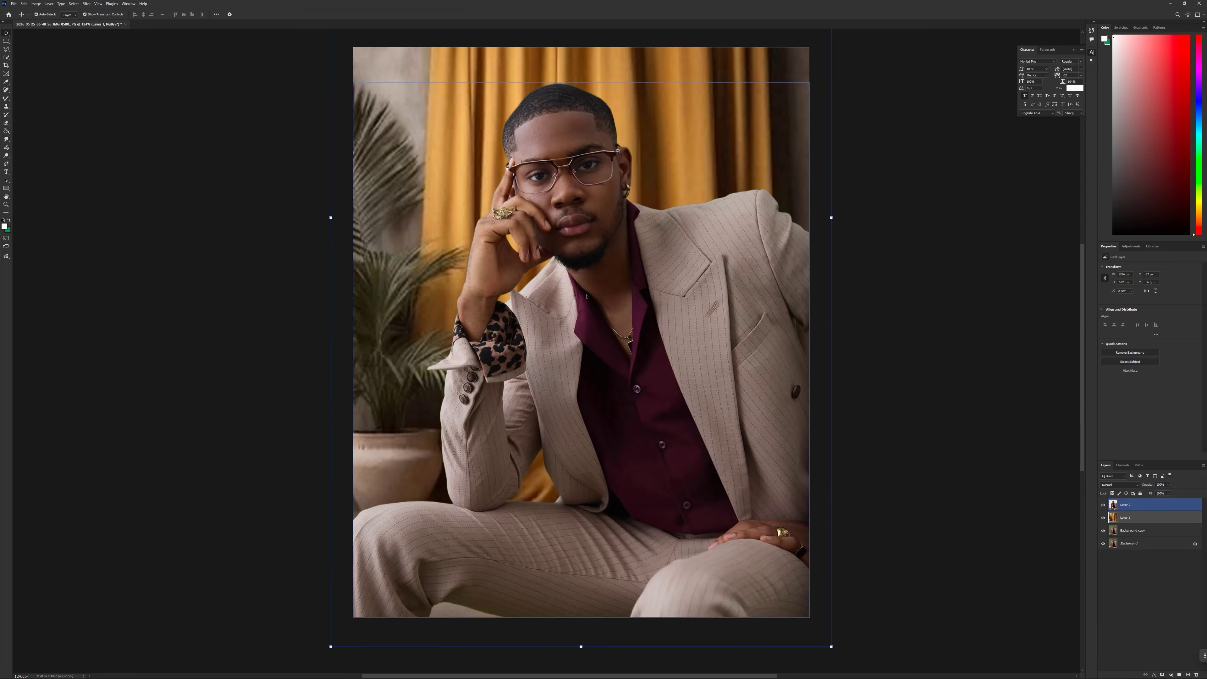
pyautogui.moveTo(458, 244); pyautogui.dragTo(429, 208)
pyautogui.click(788, 522)
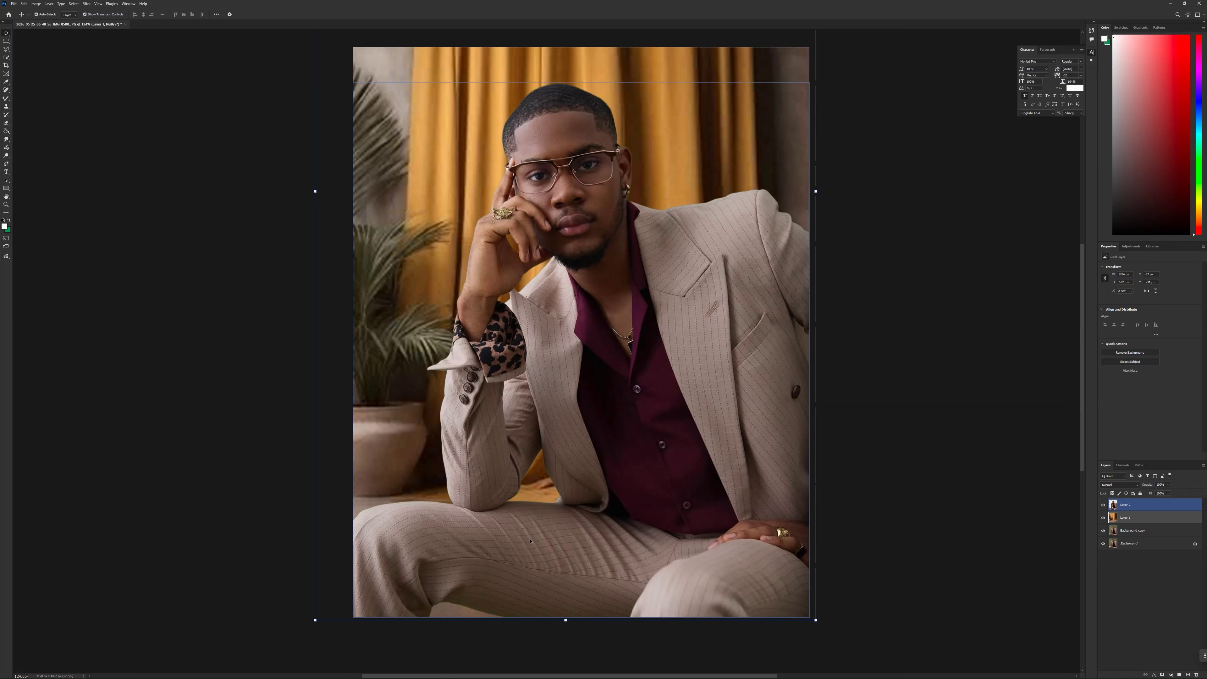
pyautogui.moveTo(445, 150); pyautogui.dragTo(446, 200)
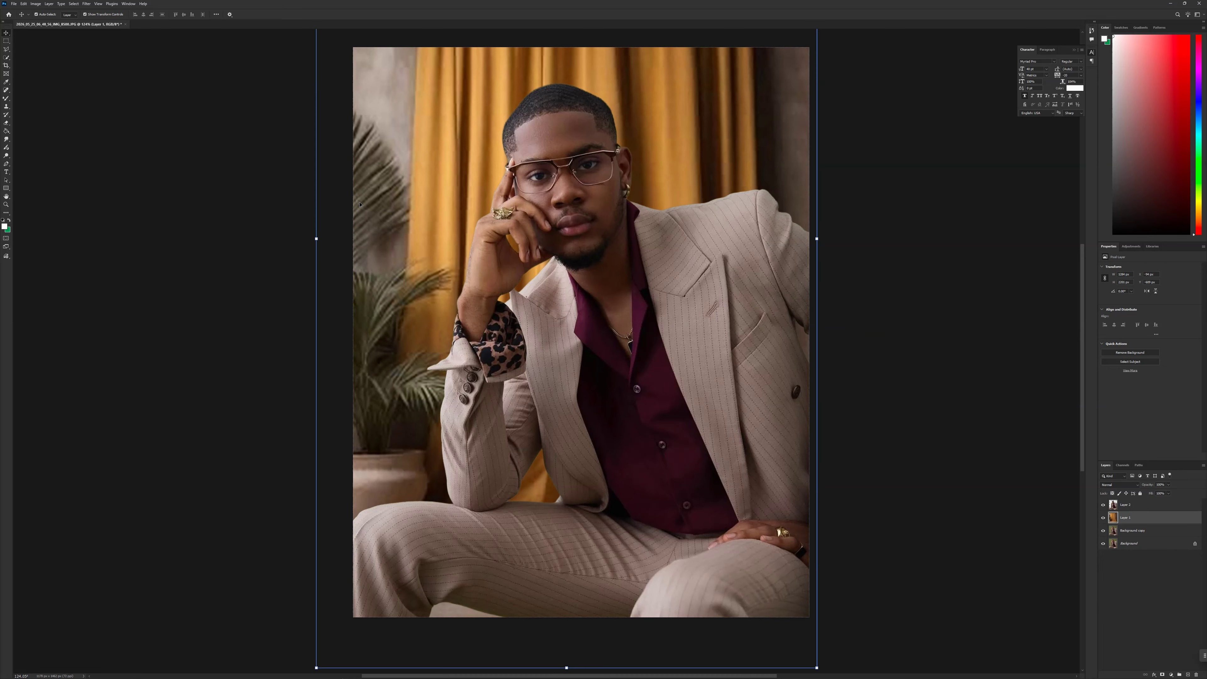
# - Toggle the curtain backdrop layer's visibility to compare the composite with the original green background
pyautogui.click(189, 242)
pyautogui.scroll(-5, 465, 280)
pyautogui.scroll(2, 442, 257)
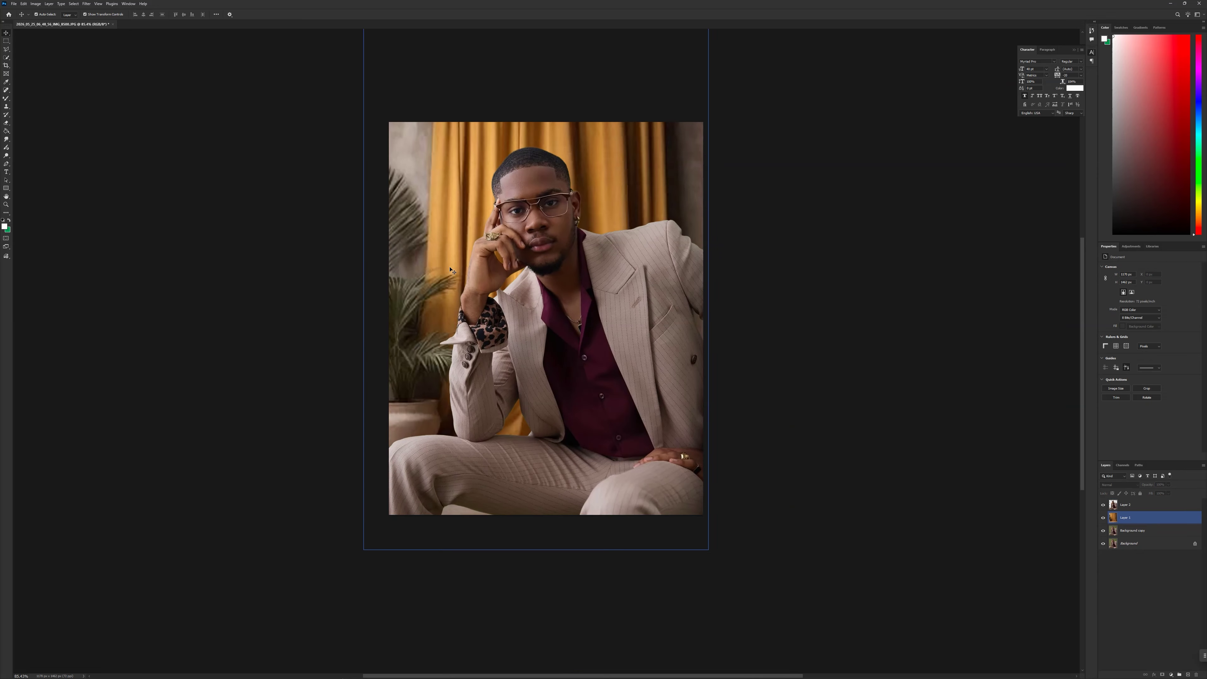
pyautogui.click(1102, 520)
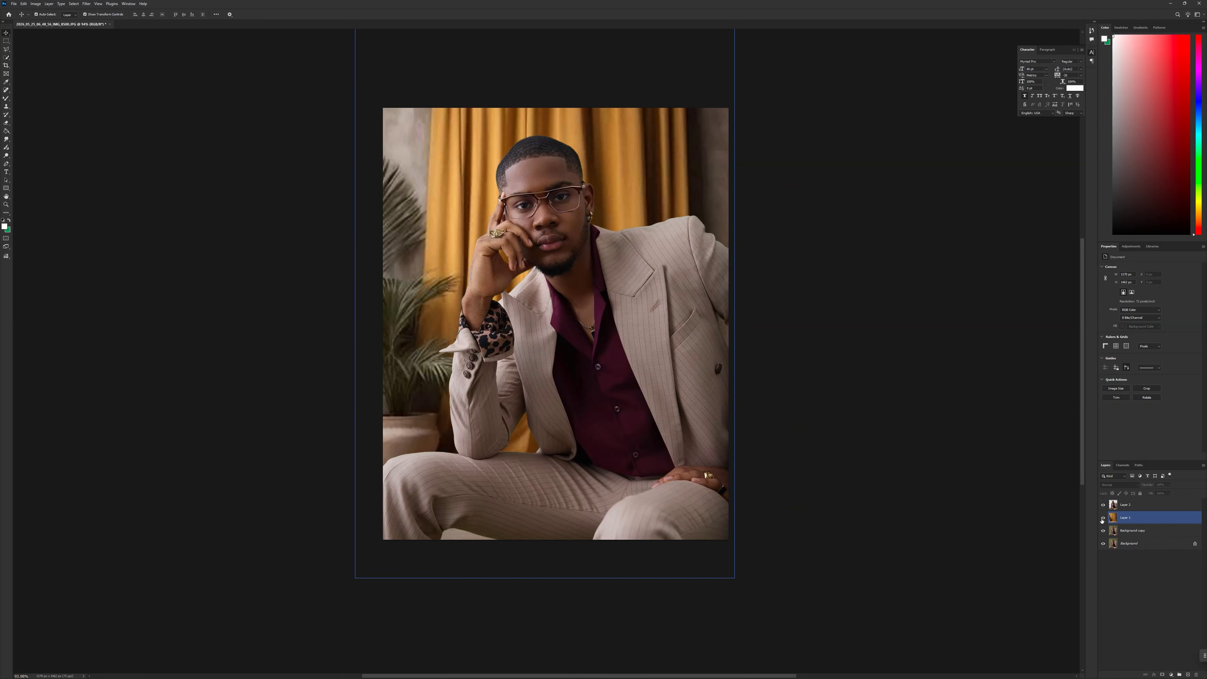
pyautogui.click(1102, 521)
pyautogui.click(1102, 520)
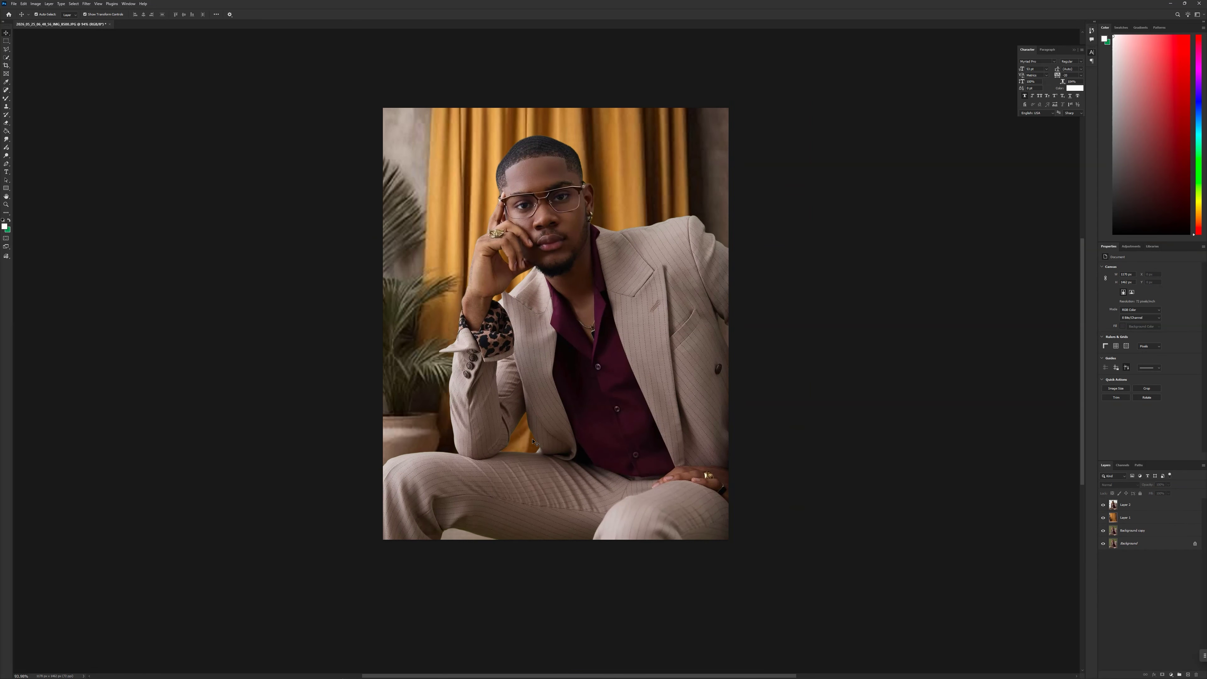
pyautogui.scroll(2, 407, 307)
pyautogui.click(407, 308)
pyautogui.scroll(-2, 594, 352)
pyautogui.scroll(1, 537, 316)
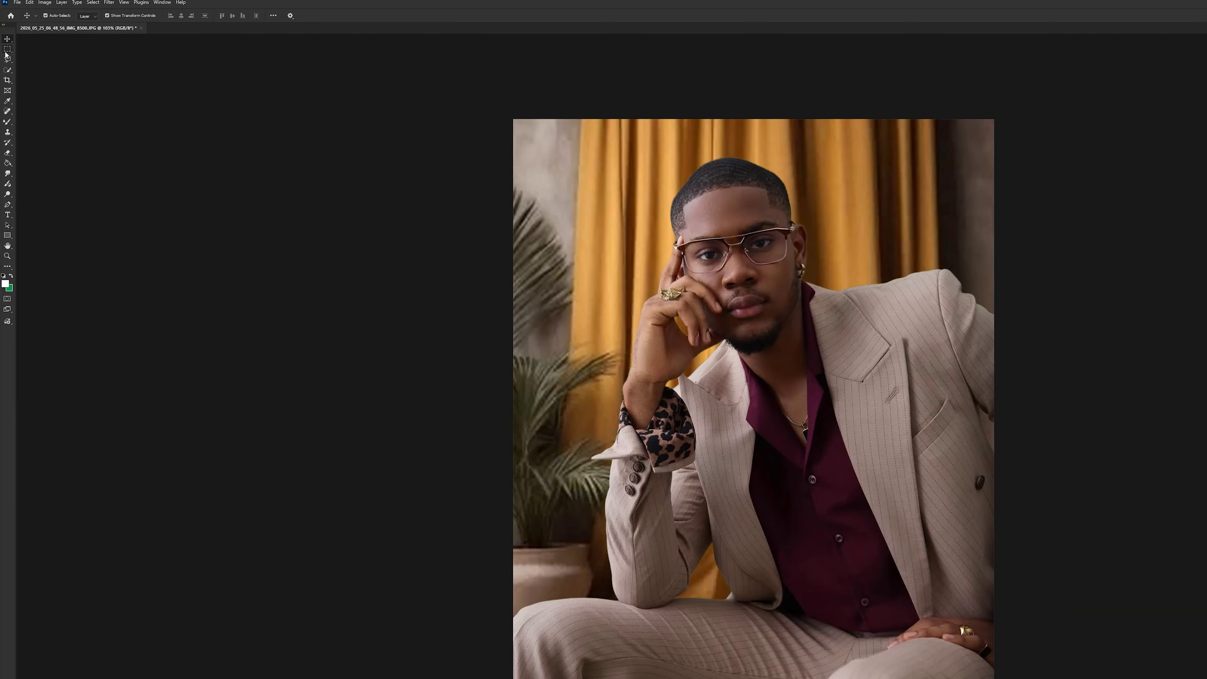
# - Select the entire canvas area with the Rectangular Marquee tool
pyautogui.click(6, 42)
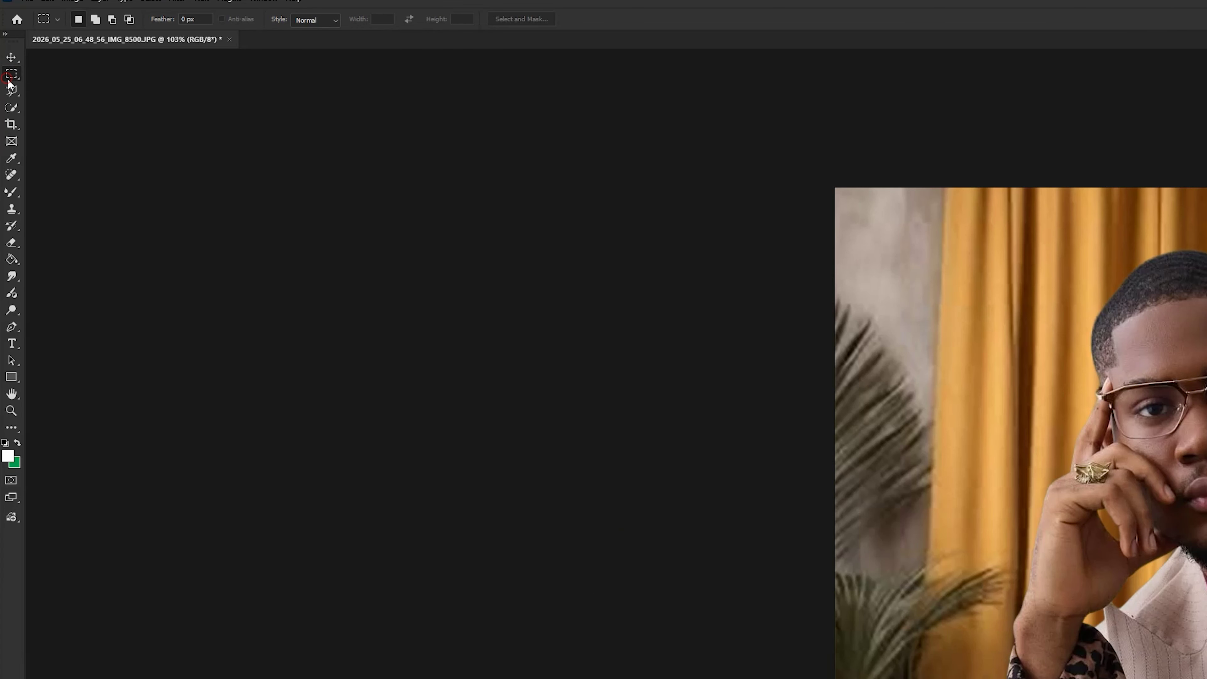
pyautogui.click(49, 75)
pyautogui.moveTo(418, 107); pyautogui.dragTo(822, 599)
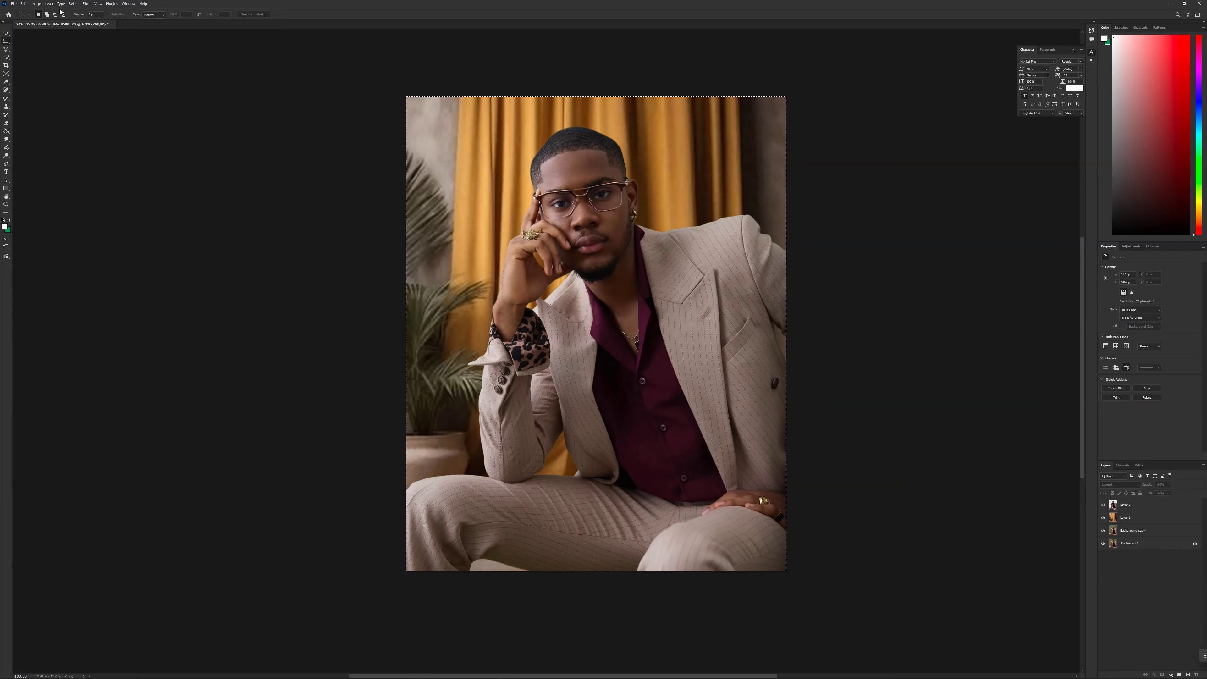
# - Start a Tilt-Shift blur on the curtain backdrop layer and increase its blur amount slightly
pyautogui.click(86, 4)
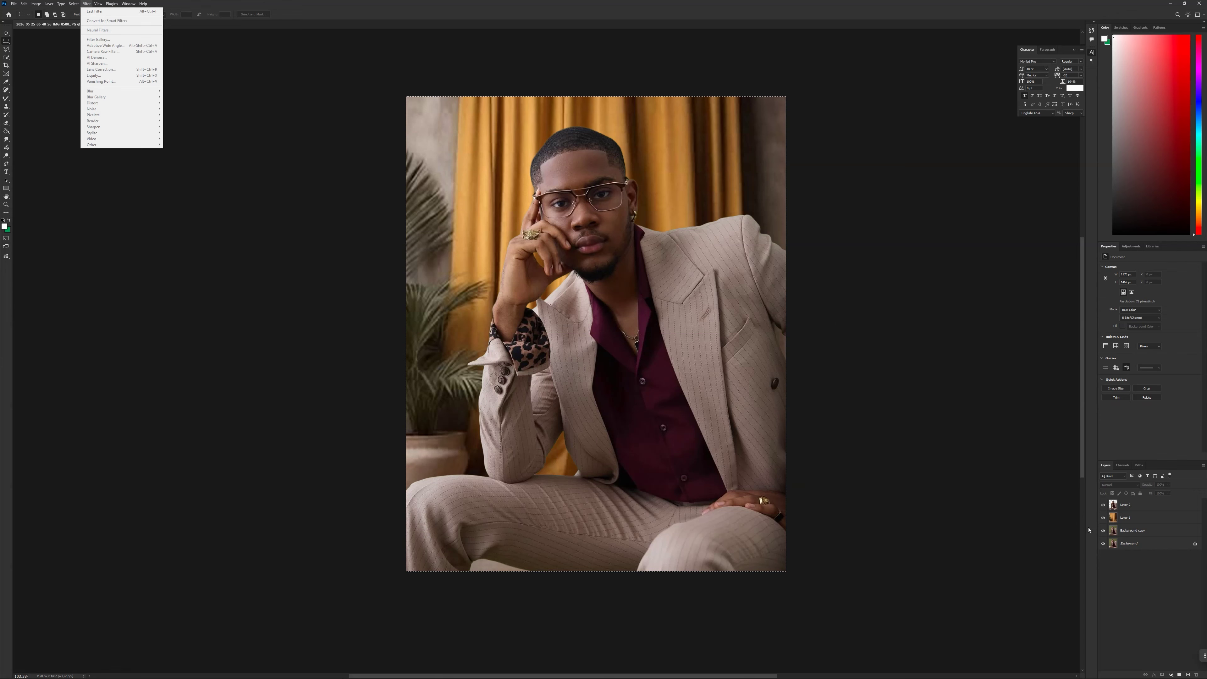
pyautogui.click(1129, 522)
pyautogui.click(1129, 520)
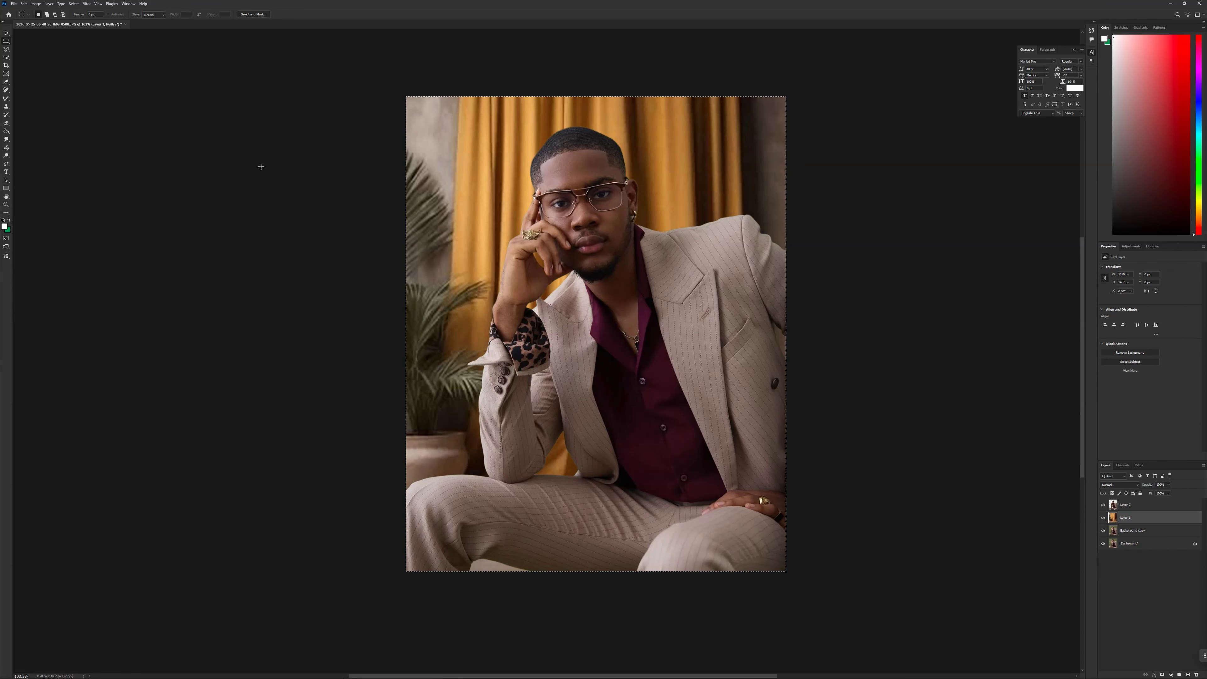
pyautogui.click(87, 4)
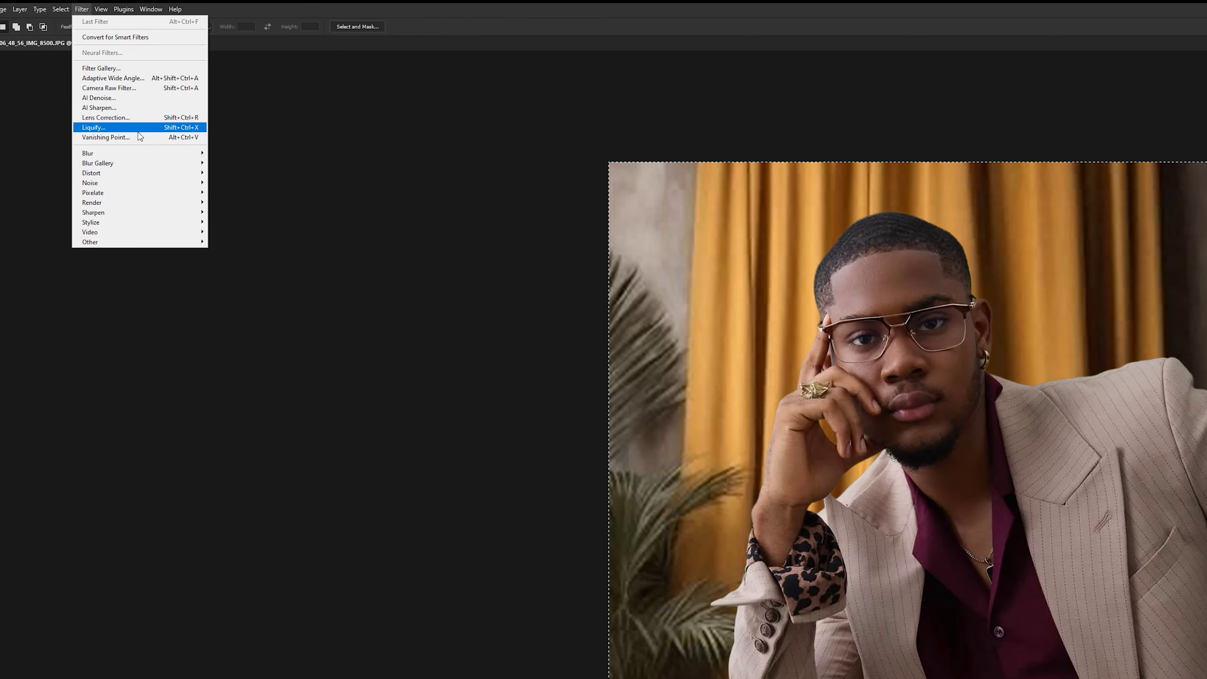
pyautogui.moveTo(143, 180)
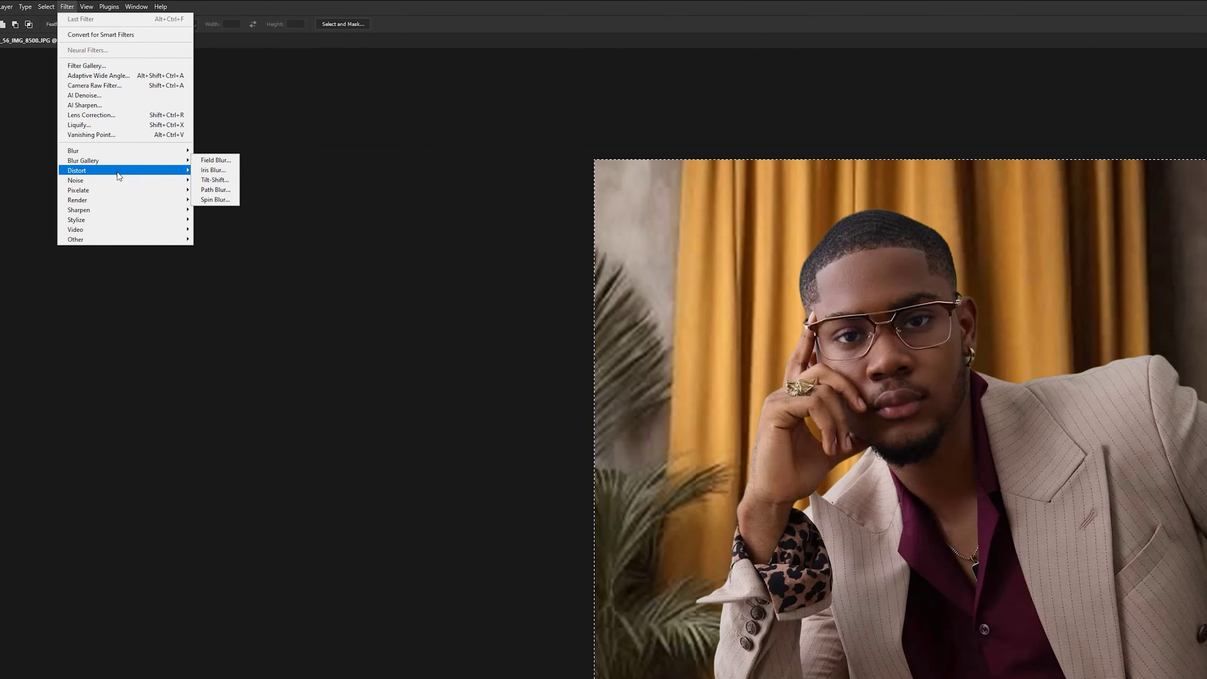
pyautogui.moveTo(118, 161)
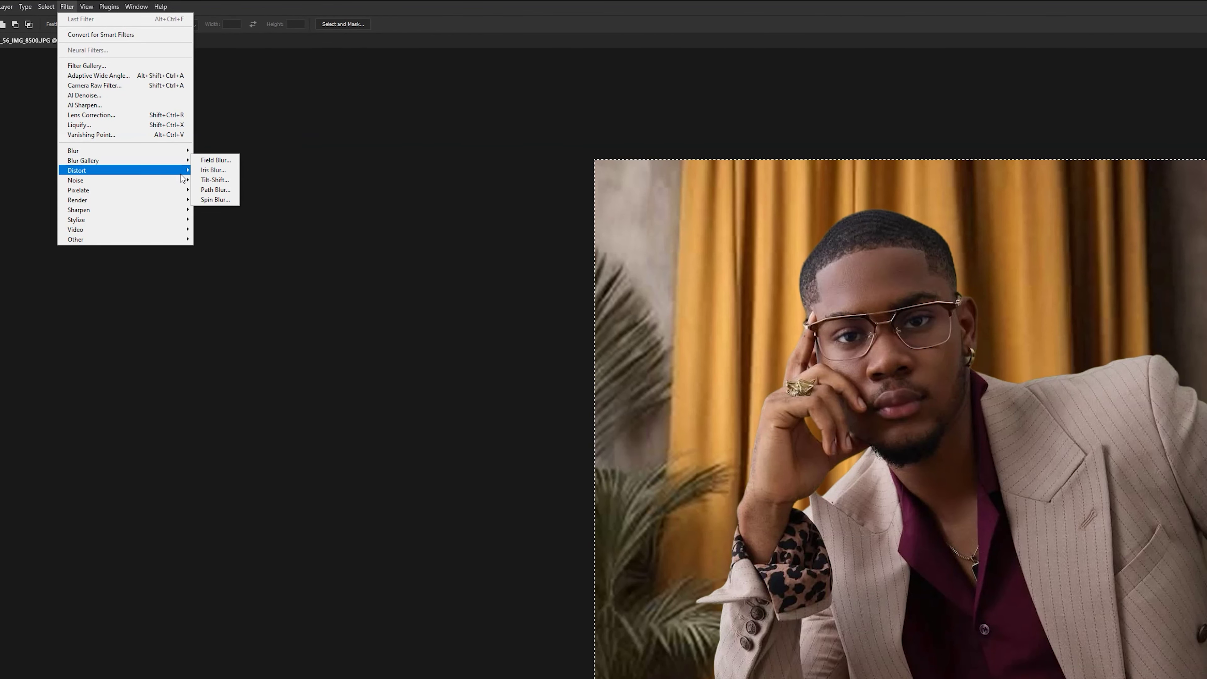
pyautogui.click(223, 180)
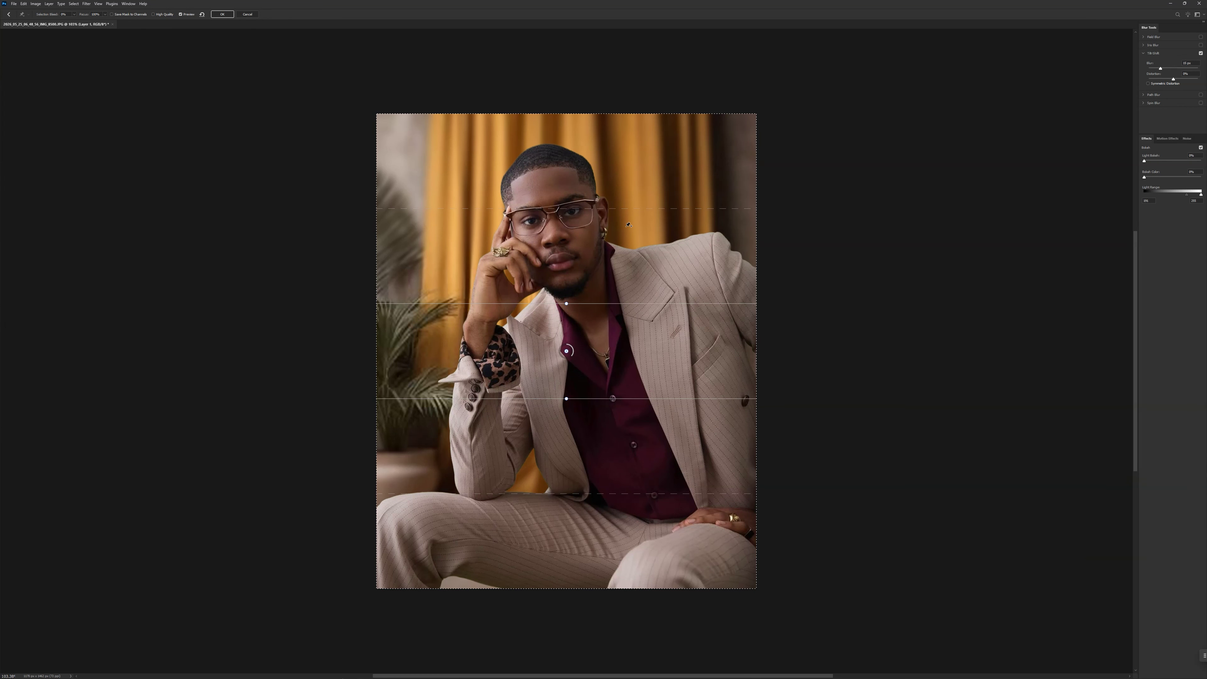
pyautogui.moveTo(571, 357); pyautogui.dragTo(569, 361)
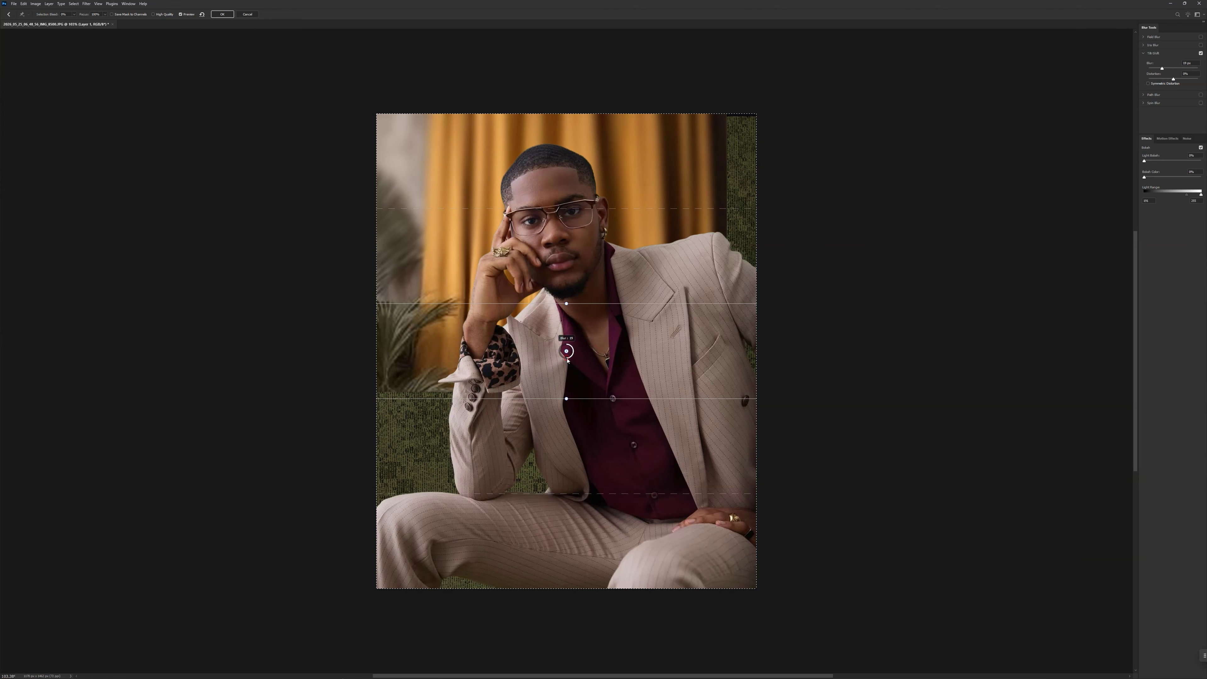
# - Move the tilt-shift focus band down to the man's lower jacket and apply the blur
pyautogui.scroll(-2, 547, 355)
pyautogui.scroll(1, 546, 355)
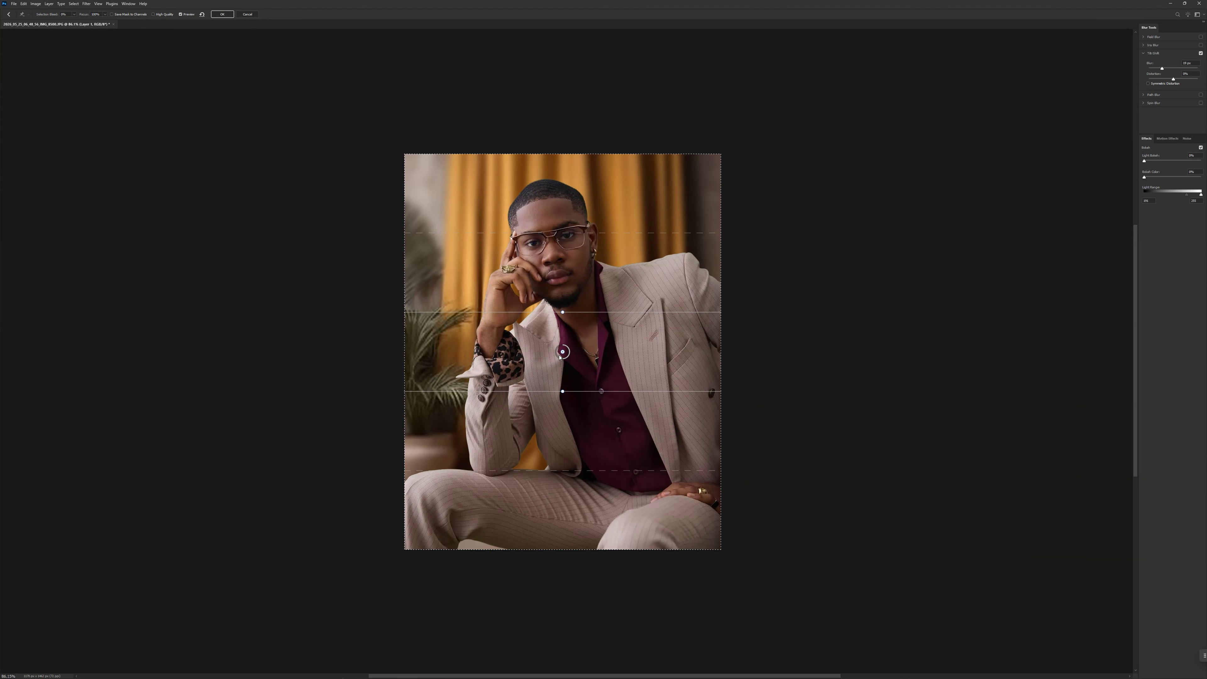
pyautogui.moveTo(561, 356); pyautogui.dragTo(568, 449)
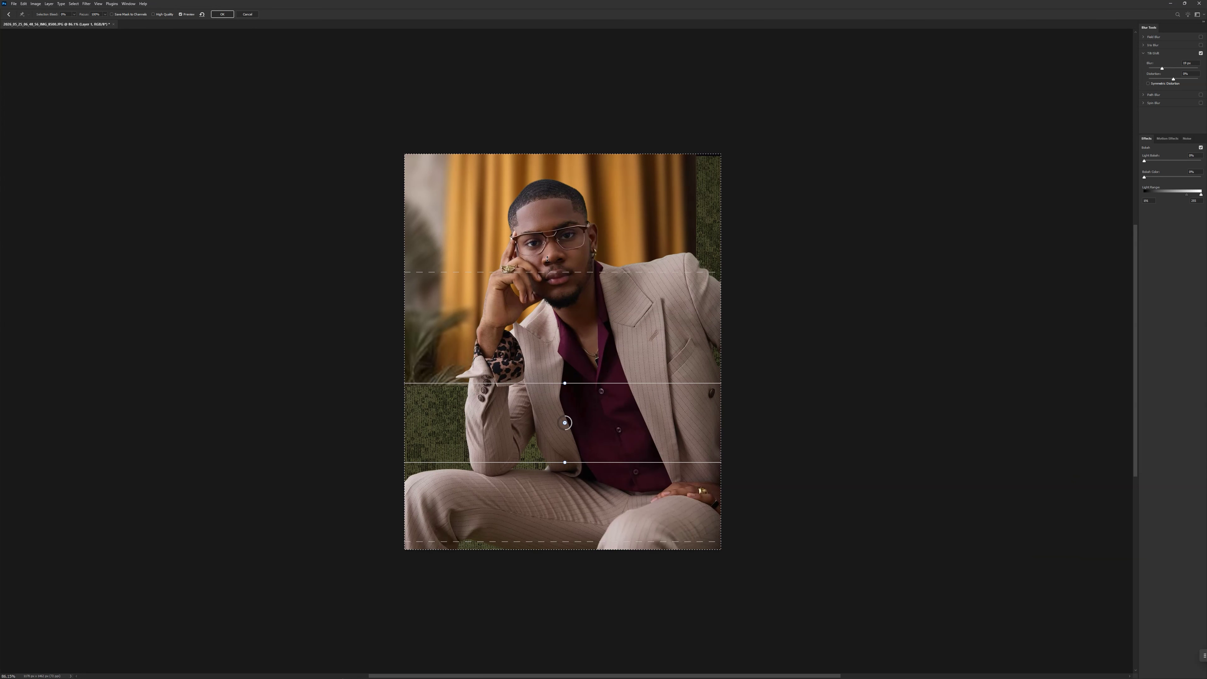
pyautogui.scroll(4, 565, 425)
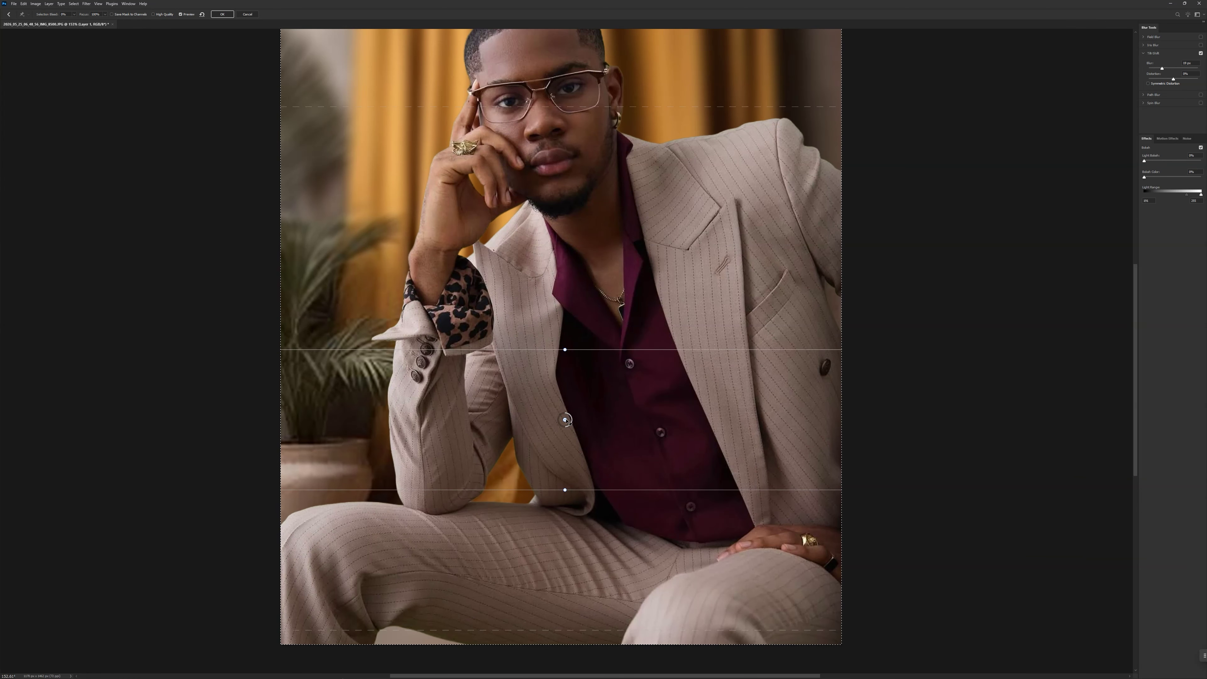
pyautogui.scroll(-3, 379, 353)
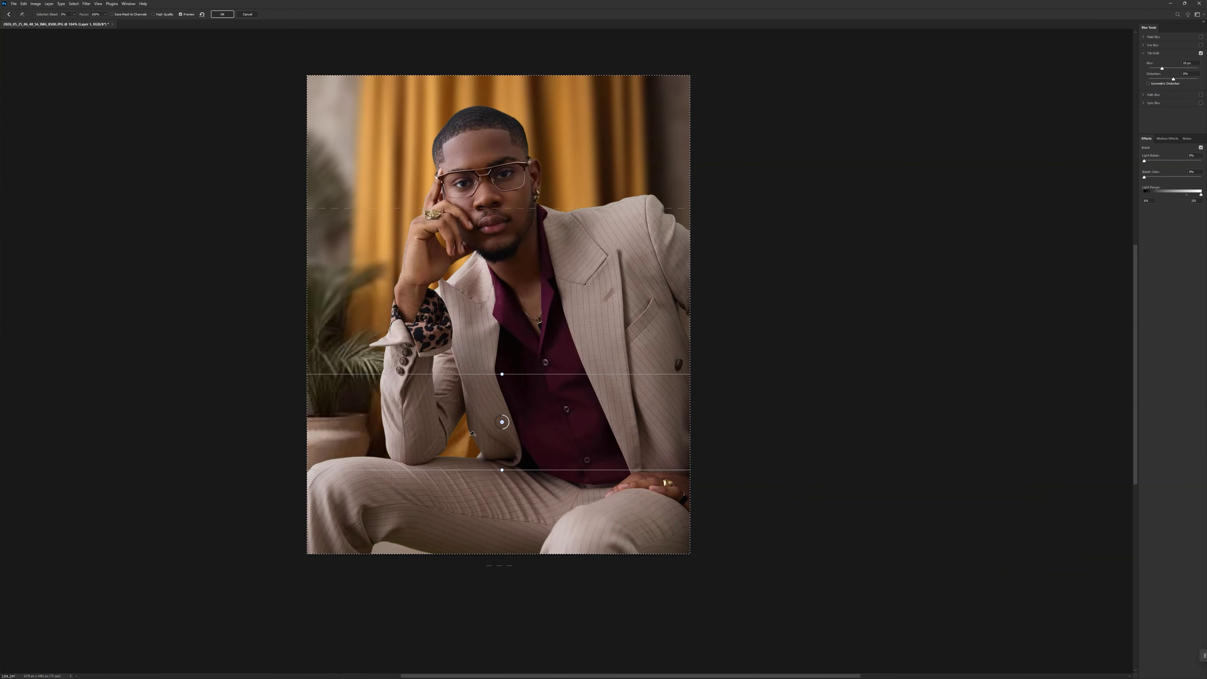
pyautogui.moveTo(501, 425); pyautogui.dragTo(502, 448)
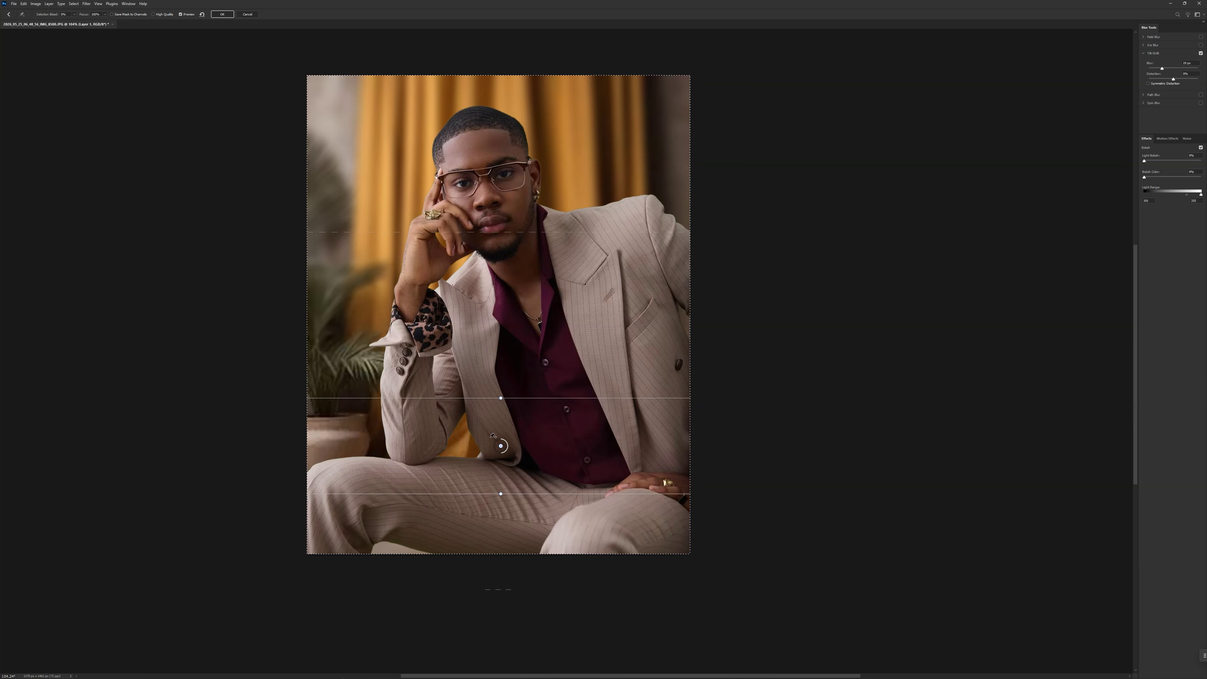
pyautogui.click(221, 14)
# - Clear the selection around the canvas and check the blurred backdrop behind the man
pyautogui.scroll(3, 447, 235)
pyautogui.scroll(-2, 449, 235)
pyautogui.scroll(2, 454, 235)
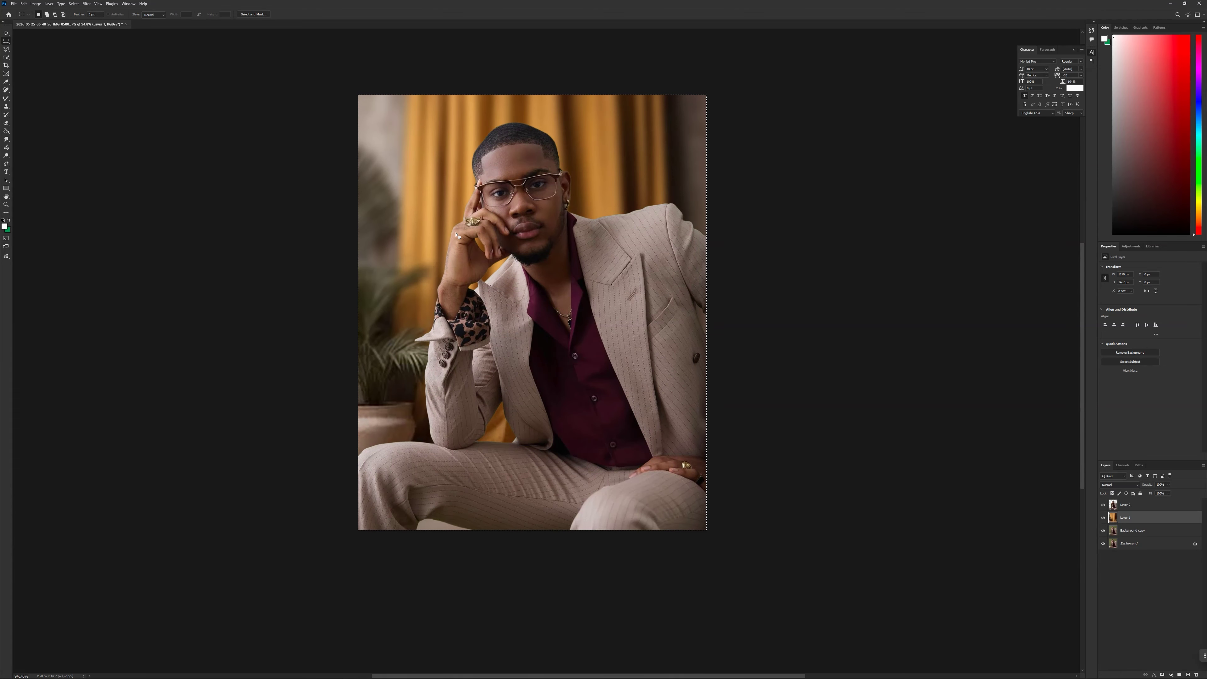
pyautogui.hotkey('ctrl', 'd')
pyautogui.scroll(-2, 560, 280)
pyautogui.scroll(3, 585, 304)
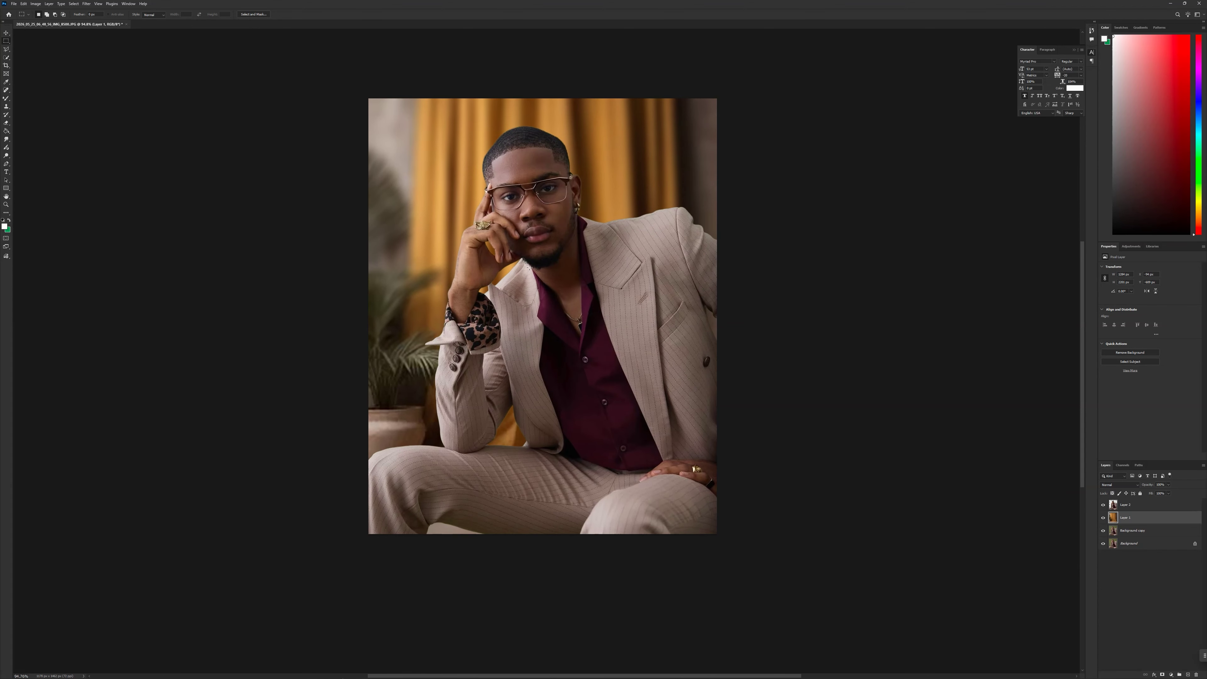
pyautogui.scroll(-2, 416, 367)
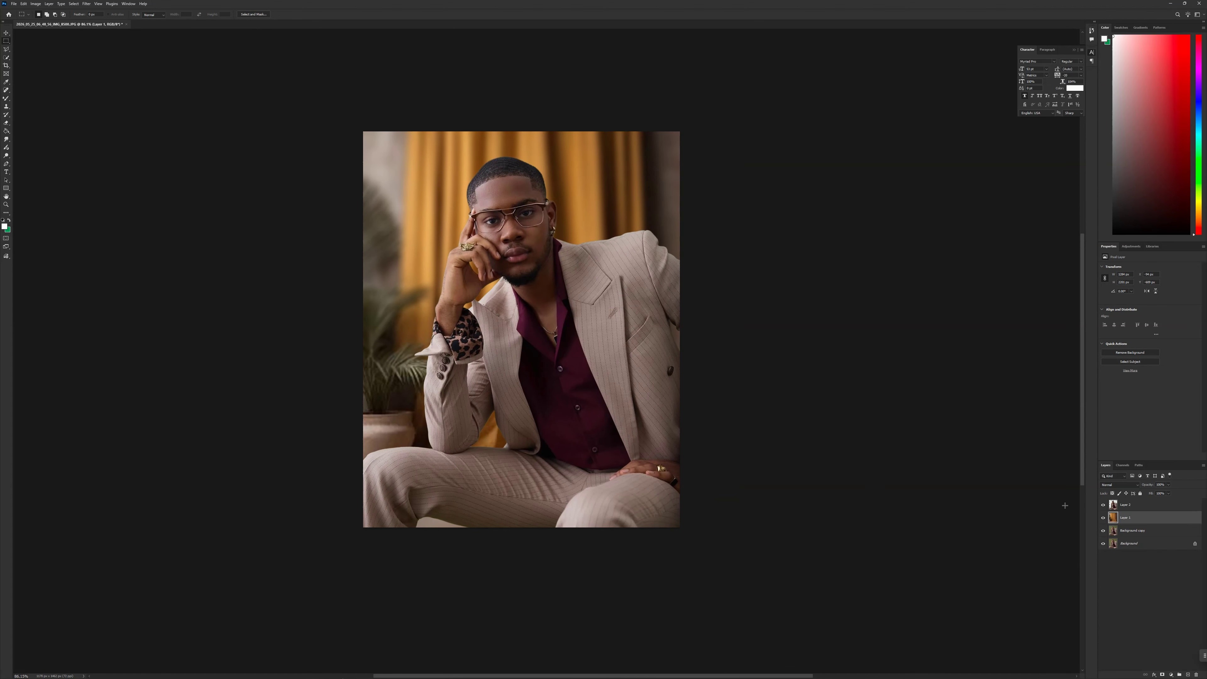
# - Merge all the layers down into the background and duplicate the merged portrait onto a new layer
pyautogui.click(1135, 507)
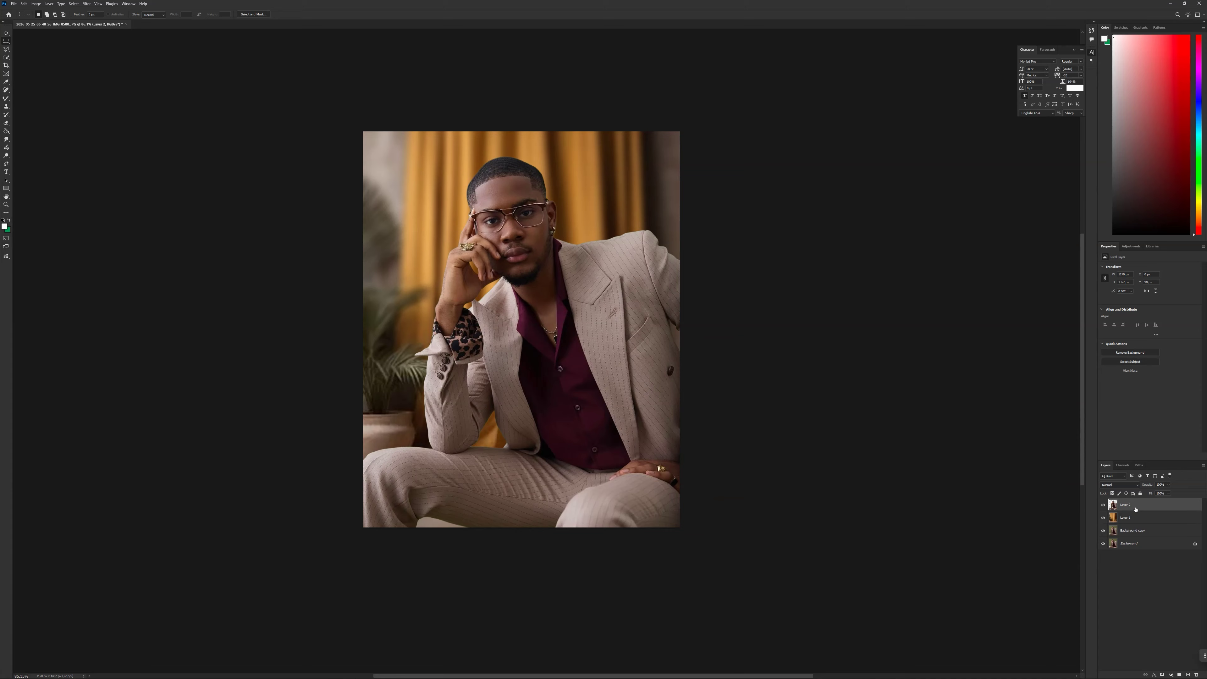
pyautogui.hotkey('ctrl', 'e')
pyautogui.hotkey('ctrl', 'e')
pyautogui.hotkey('ctrl', 'e')
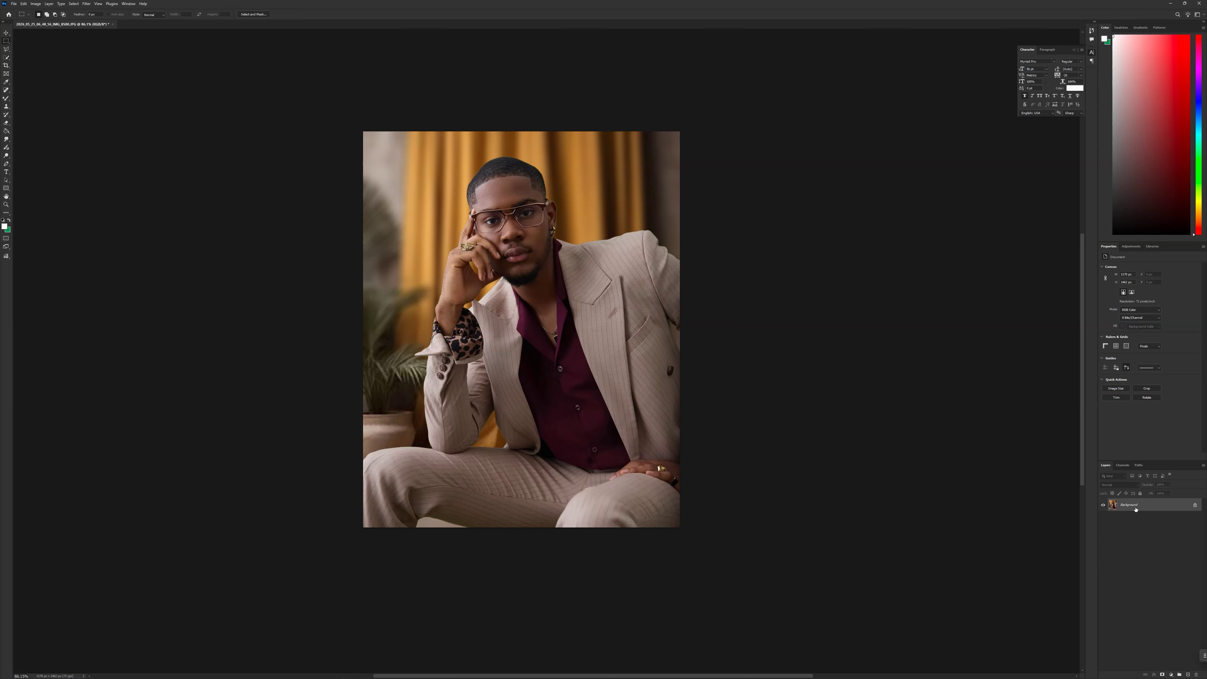
pyautogui.hotkey('ctrl', 'j')
# - Select the entire canvas and start a Tilt-Shift blur on the duplicated portrait layer
pyautogui.scroll(4, 497, 304)
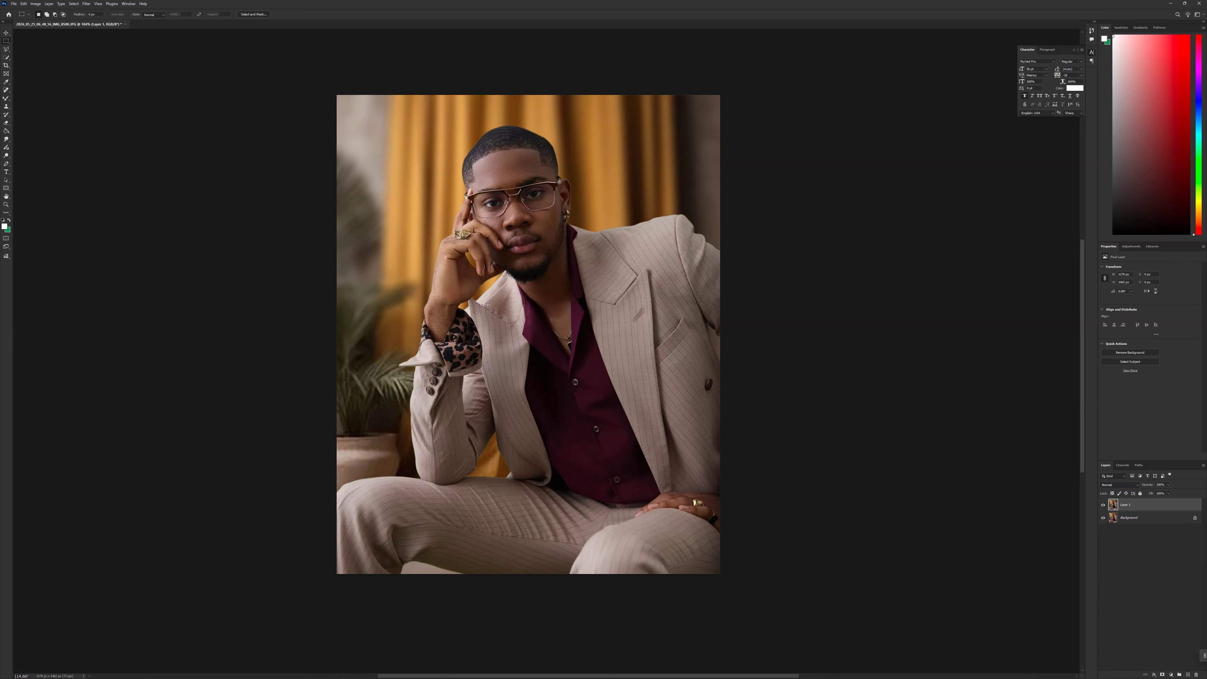
pyautogui.scroll(-1, 524, 253)
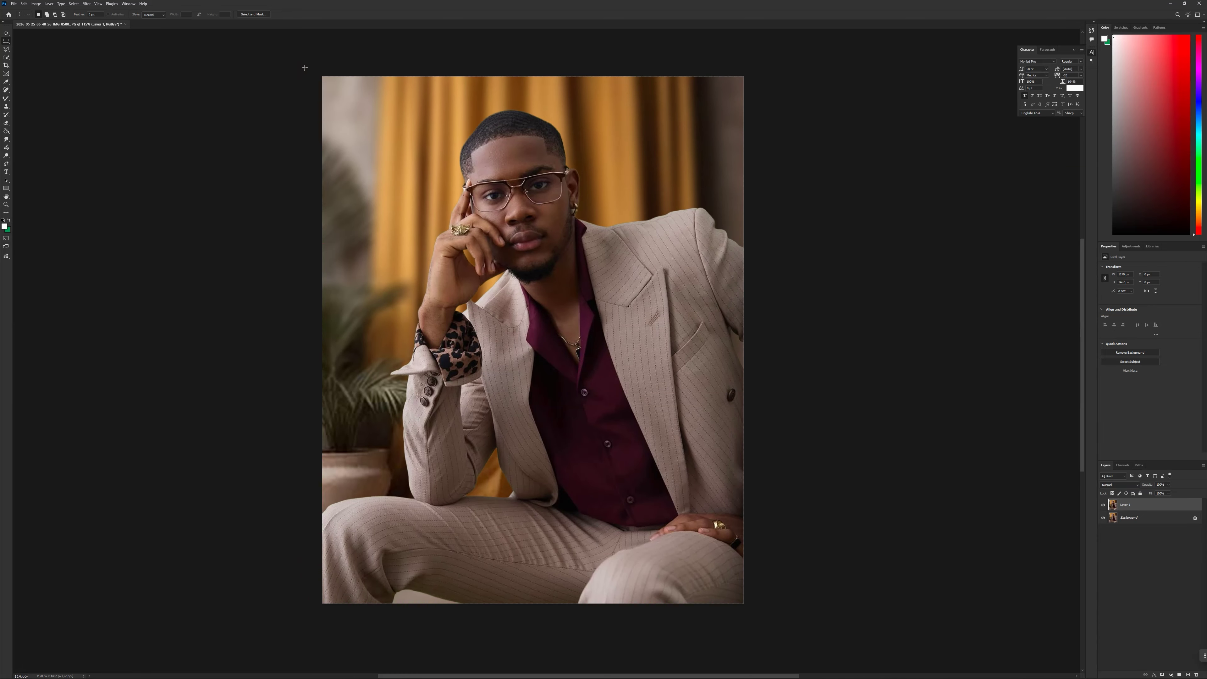
pyautogui.moveTo(307, 68); pyautogui.dragTo(800, 636)
pyautogui.click(87, 4)
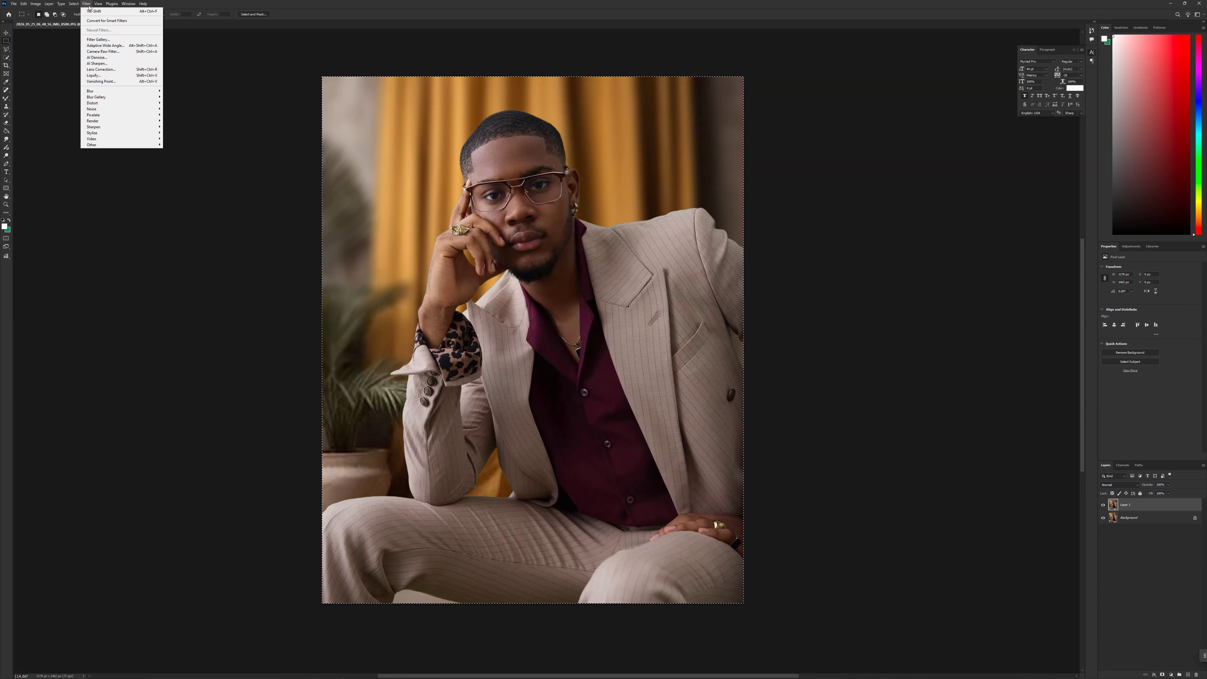
pyautogui.moveTo(137, 97)
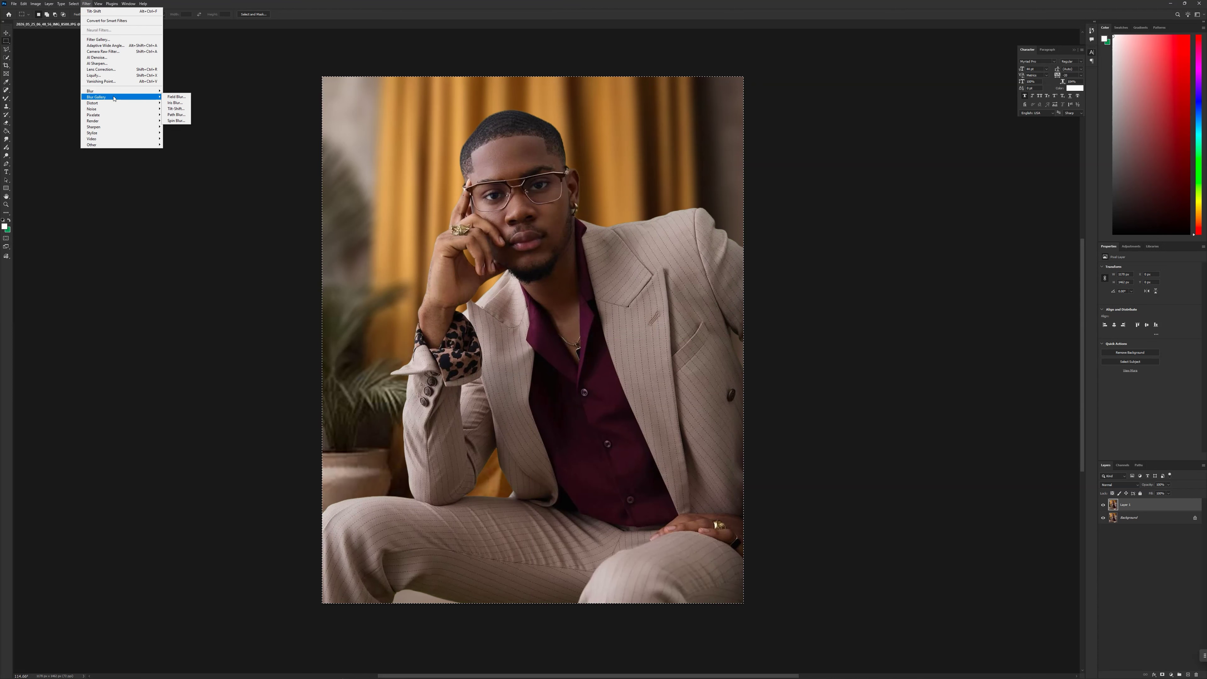
pyautogui.click(177, 108)
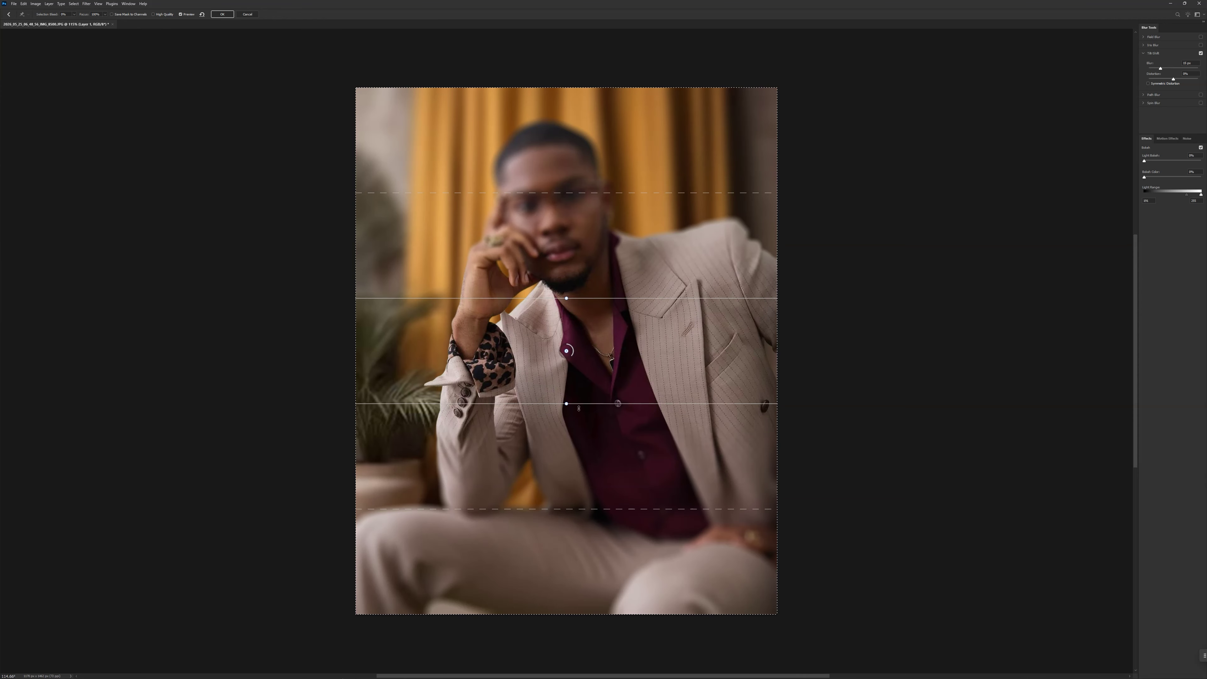
# - Widen the tilt-shift focus band up to the man's forehead and down his shirt, pulling the lower fade boundary below the photo
pyautogui.moveTo(579, 403); pyautogui.dragTo(580, 444)
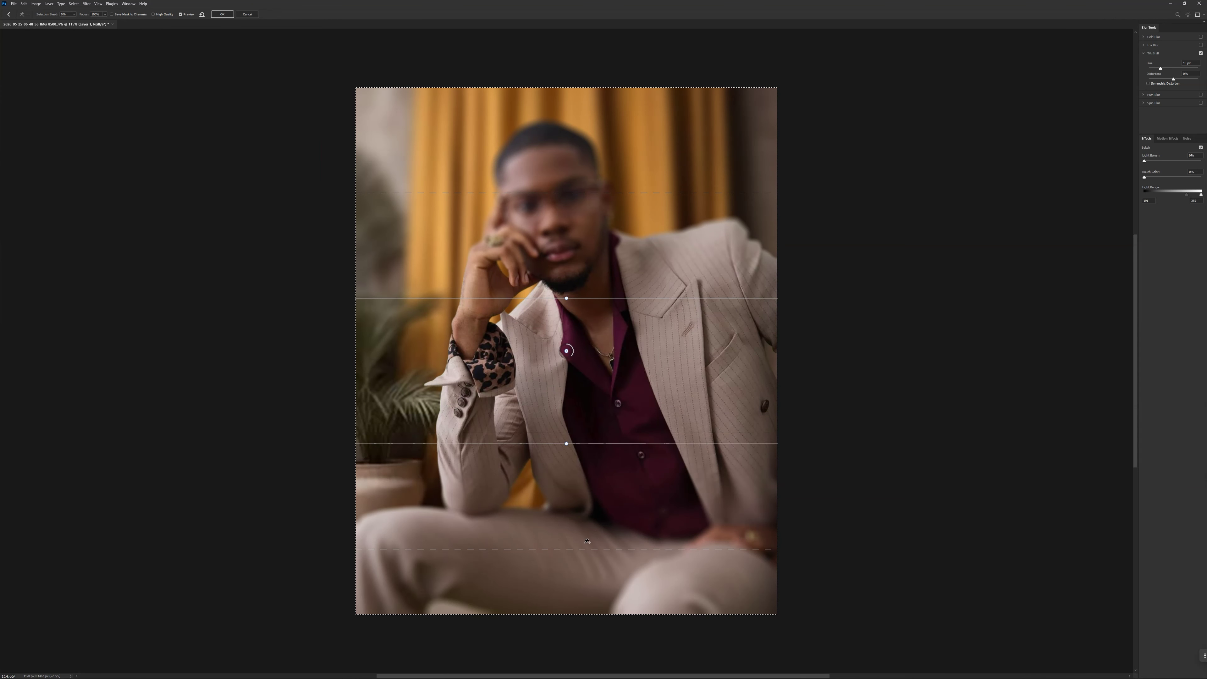
pyautogui.moveTo(584, 508); pyautogui.dragTo(588, 628)
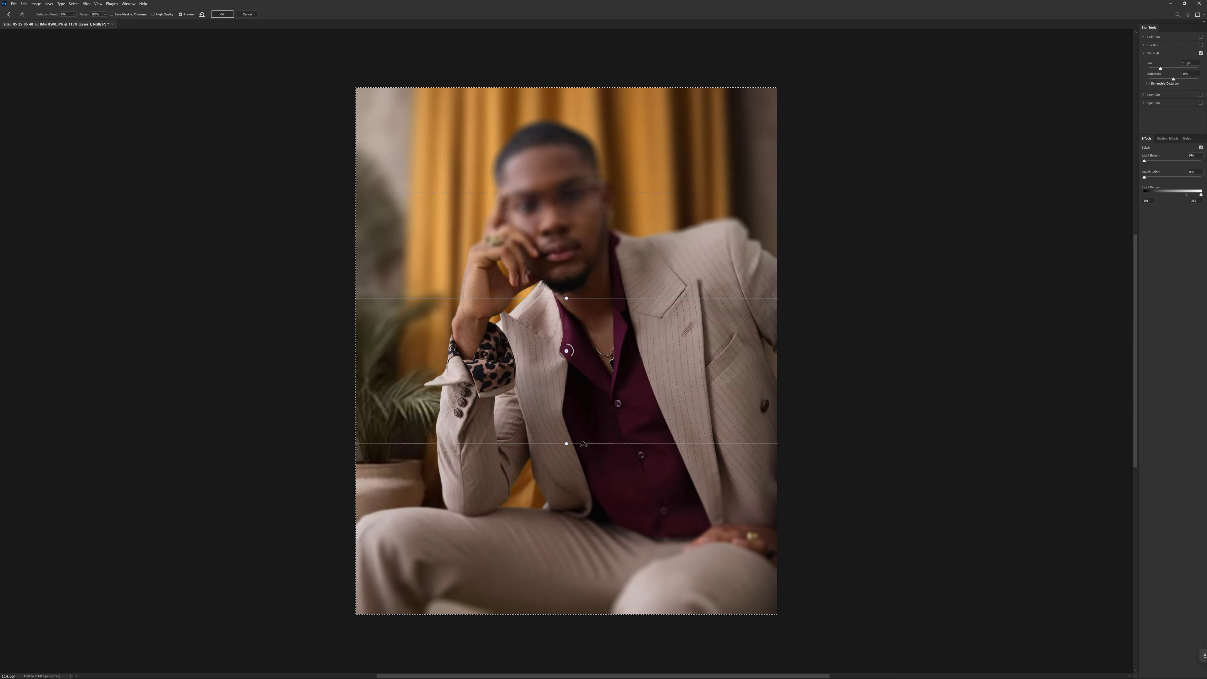
pyautogui.moveTo(550, 190); pyautogui.dragTo(550, 178)
pyautogui.moveTo(555, 300); pyautogui.dragTo(536, 173)
pyautogui.scroll(5, 539, 147)
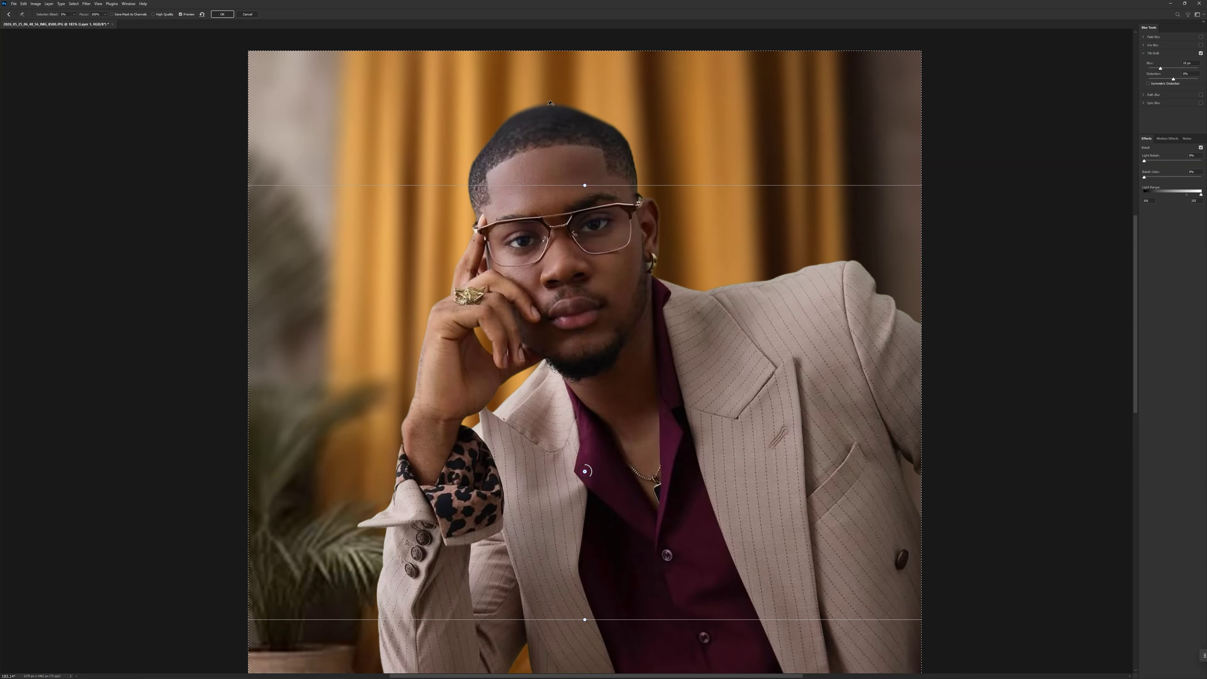
pyautogui.scroll(-6, 542, 134)
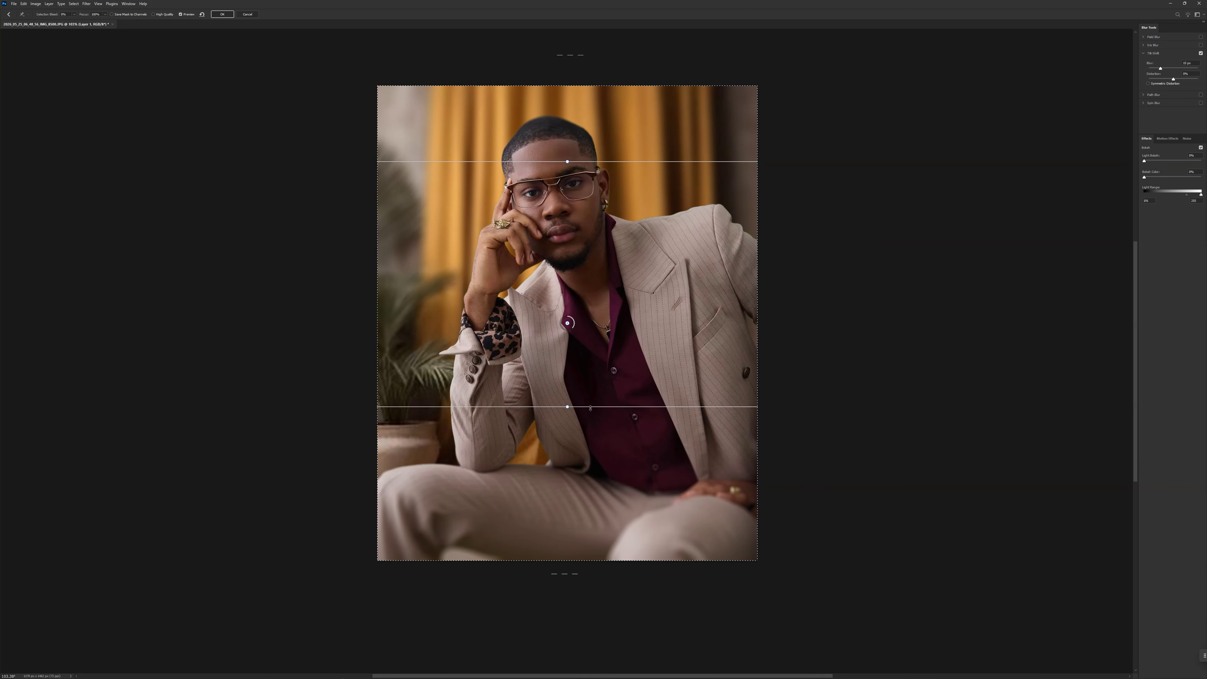
# - Extend the sharp zone down to the man's waist and up to his hairline, and apply the tilt-shift blur
pyautogui.moveTo(595, 407); pyautogui.dragTo(594, 458)
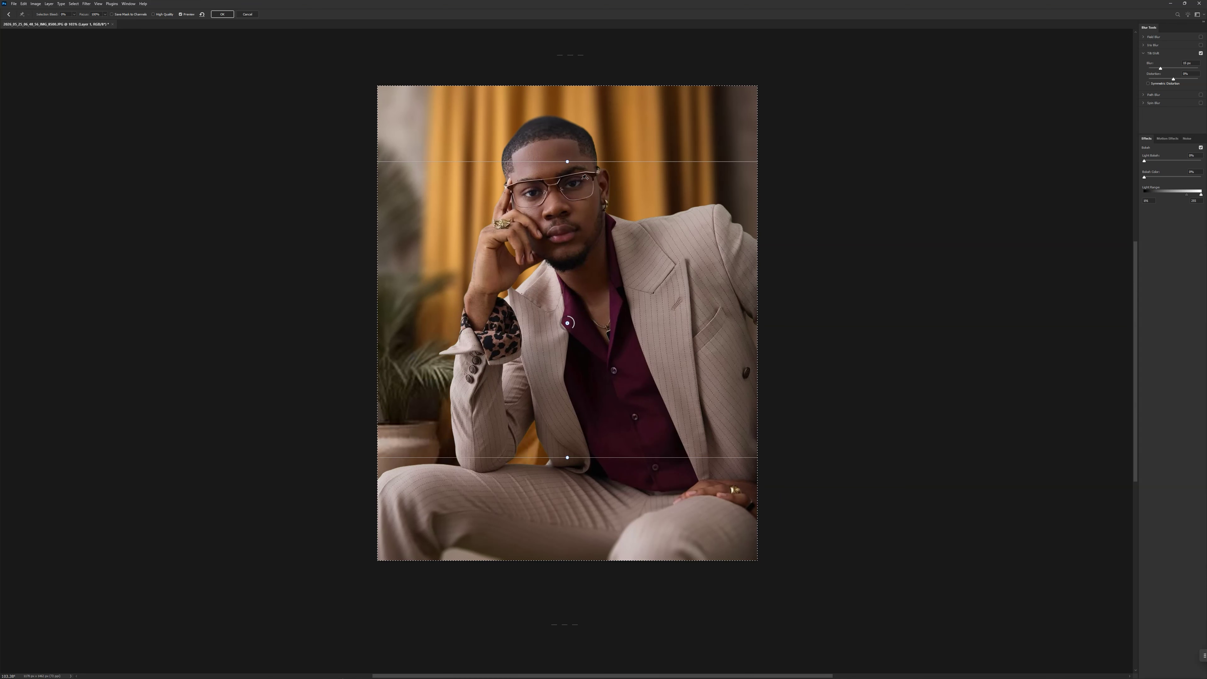
pyautogui.moveTo(582, 158); pyautogui.dragTo(582, 143)
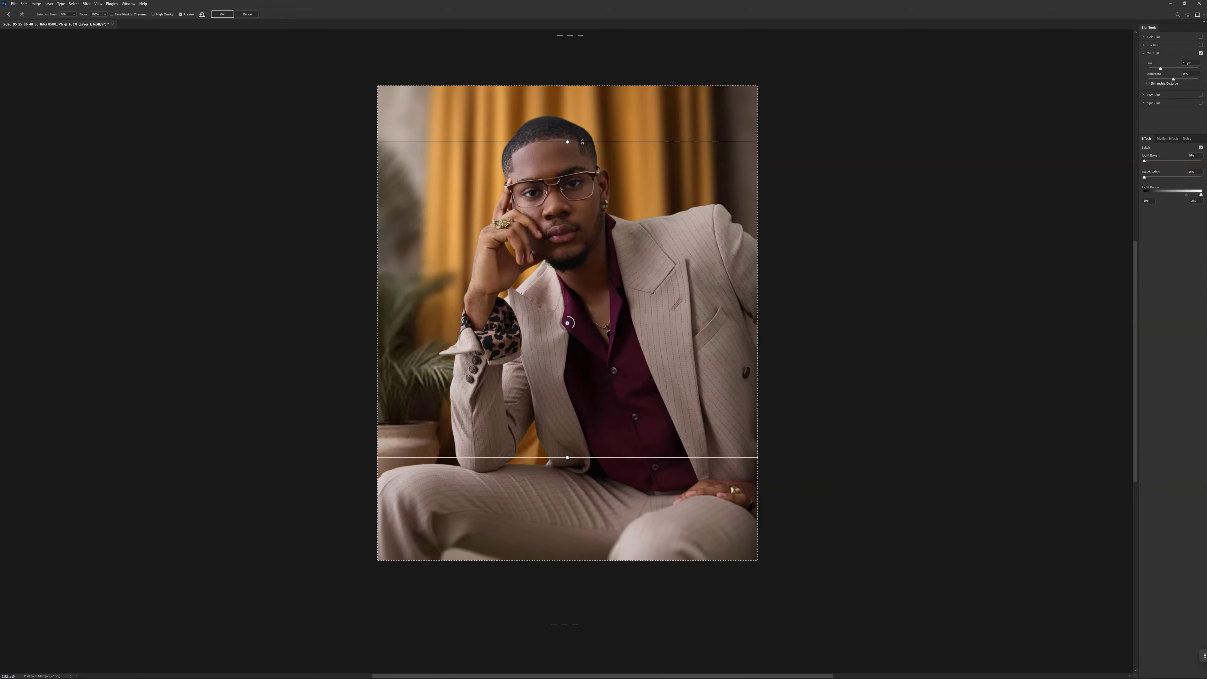
pyautogui.scroll(-1, 565, 181)
pyautogui.scroll(7, 529, 118)
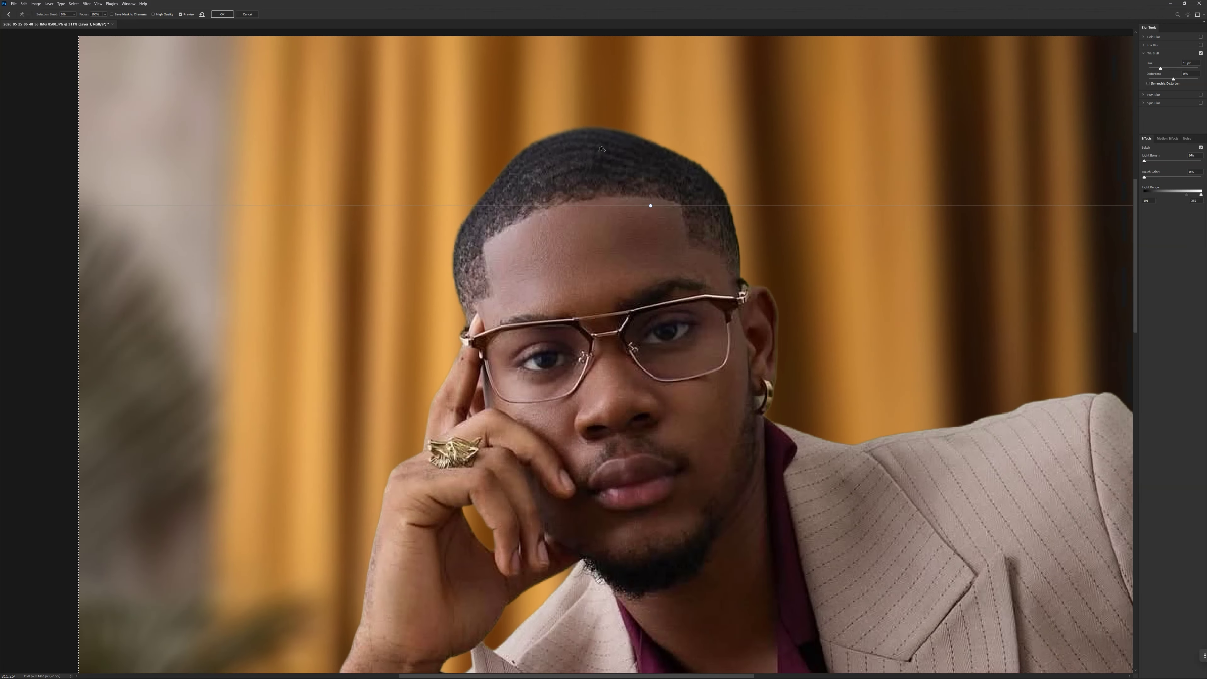
pyautogui.scroll(-6, 619, 144)
pyautogui.scroll(2, 667, 450)
pyautogui.scroll(1, 678, 446)
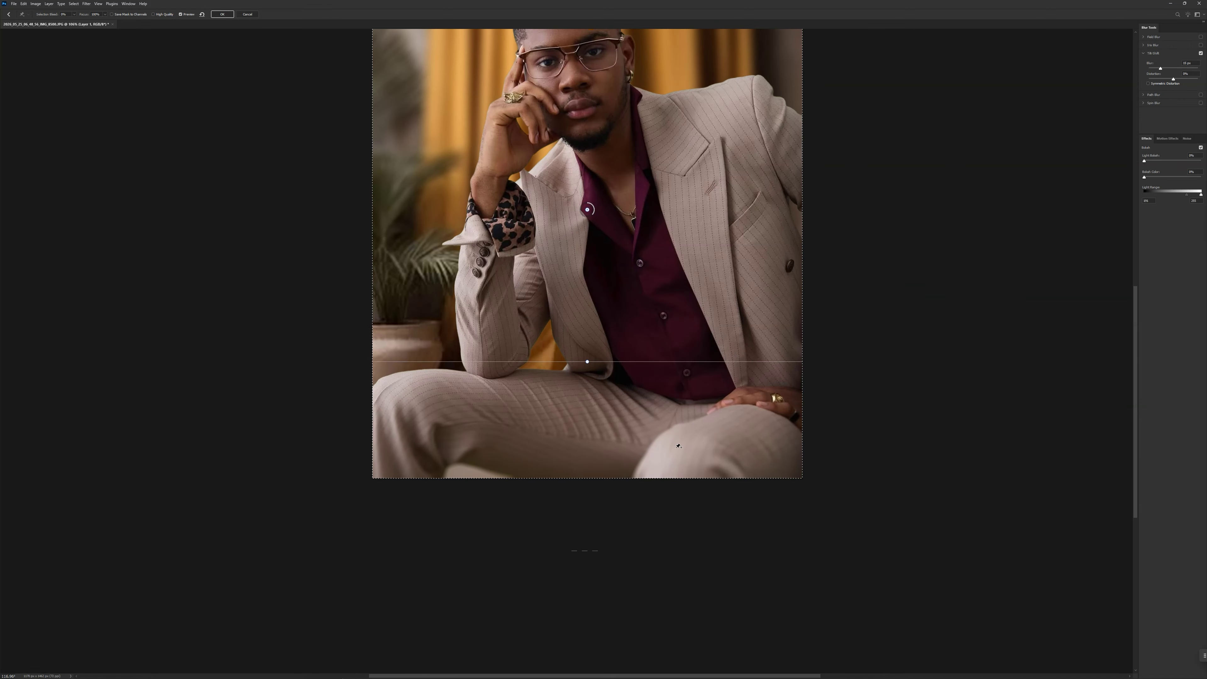
pyautogui.scroll(-3, 660, 444)
pyautogui.scroll(2, 629, 392)
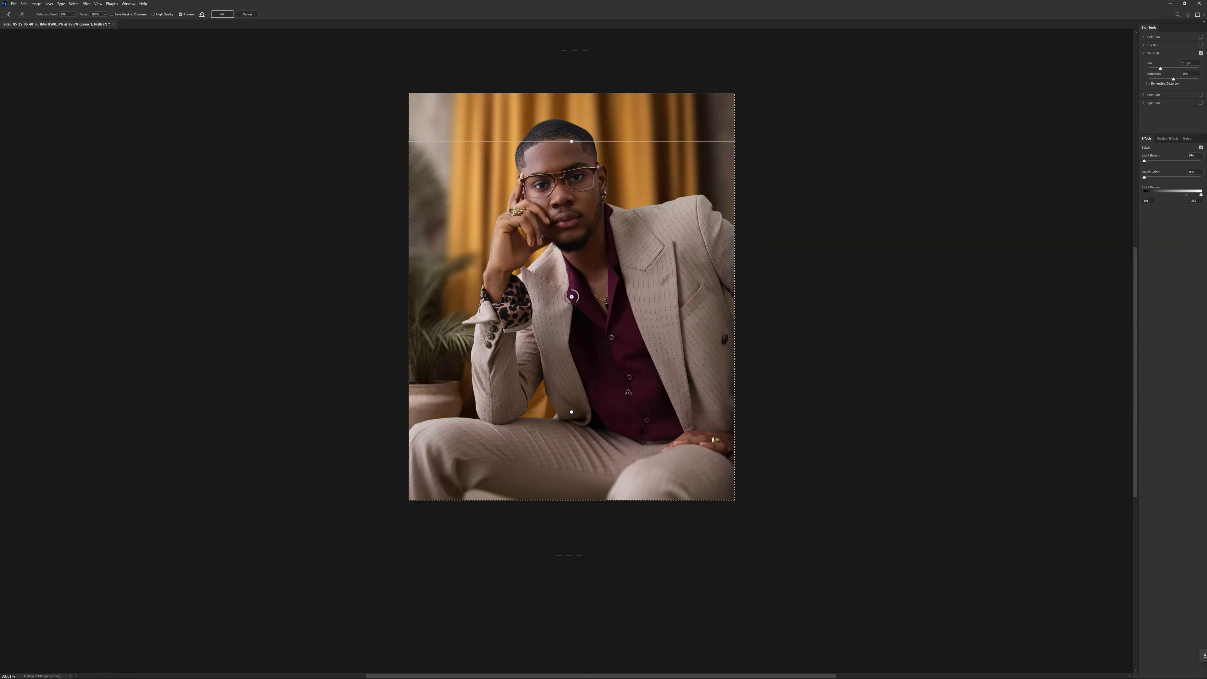
pyautogui.press('Return')
# - Clear the canvas selection and inspect the blurred portrait up close and as a whole
pyautogui.scroll(-2, 635, 353)
pyautogui.scroll(2, 548, 416)
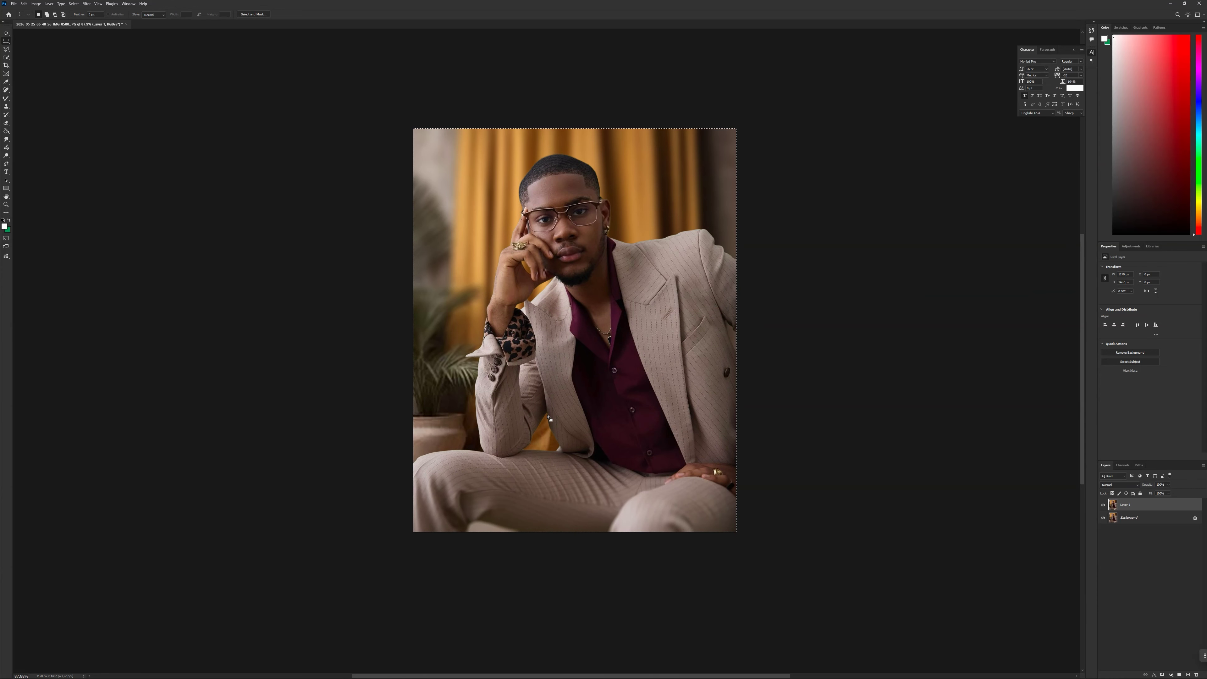
pyautogui.hotkey('ctrl', 'd')
pyautogui.scroll(3, 548, 404)
pyautogui.scroll(-2, 549, 405)
pyautogui.scroll(2, 561, 225)
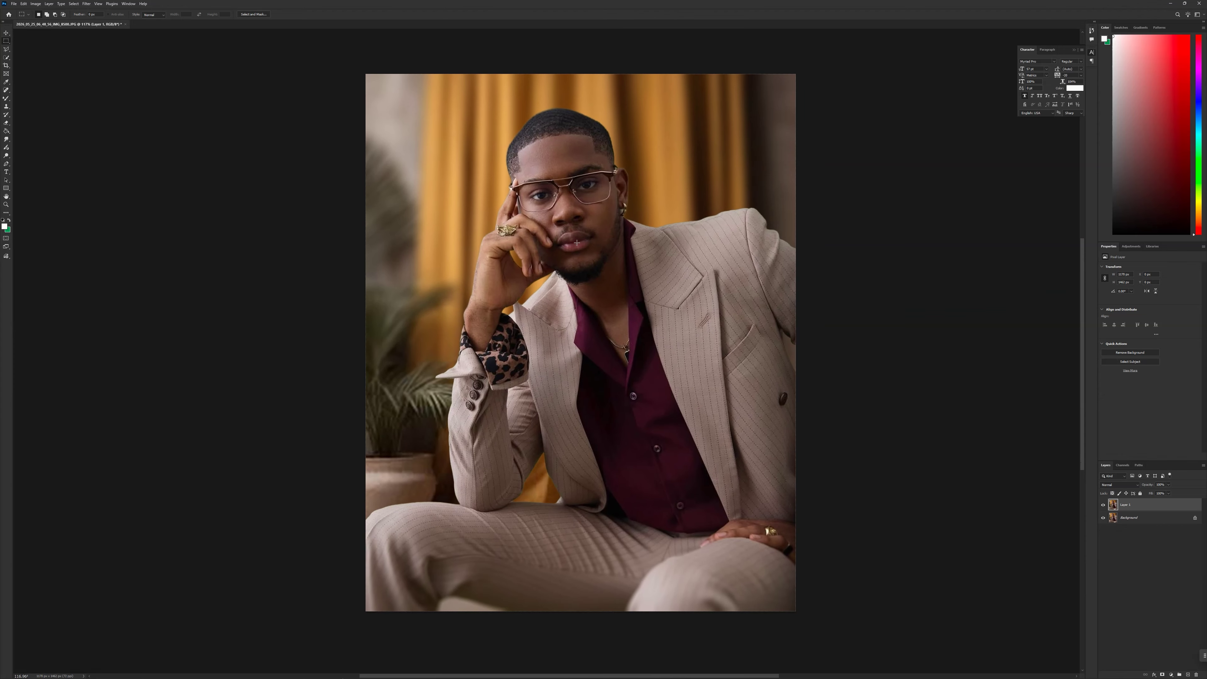
pyautogui.scroll(-2, 622, 210)
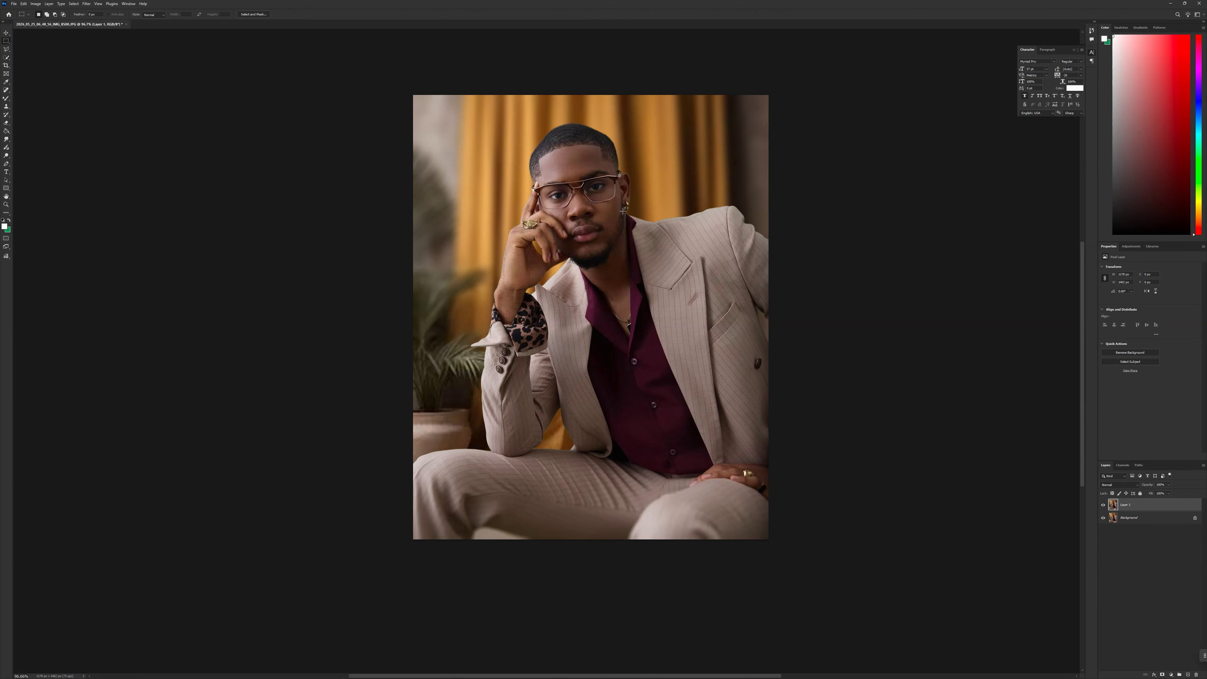
# - Set the foreground color to black with hex value 000000
pyautogui.click(4, 226)
pyautogui.write('000000')
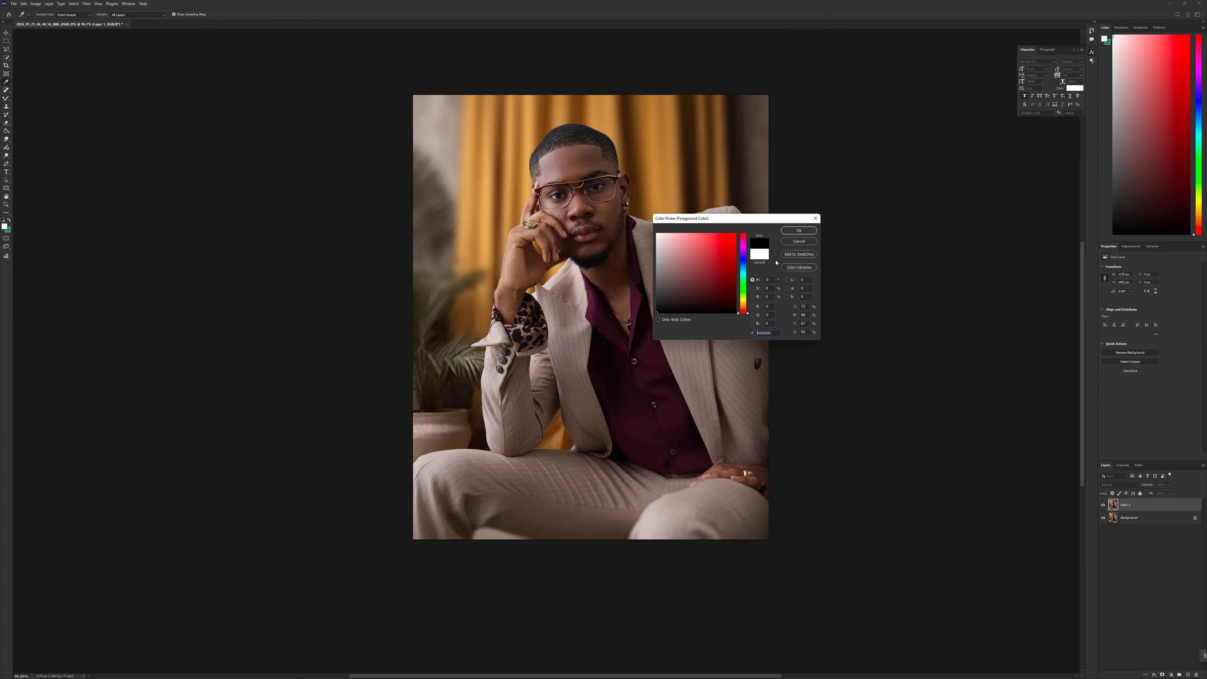
pyautogui.click(799, 231)
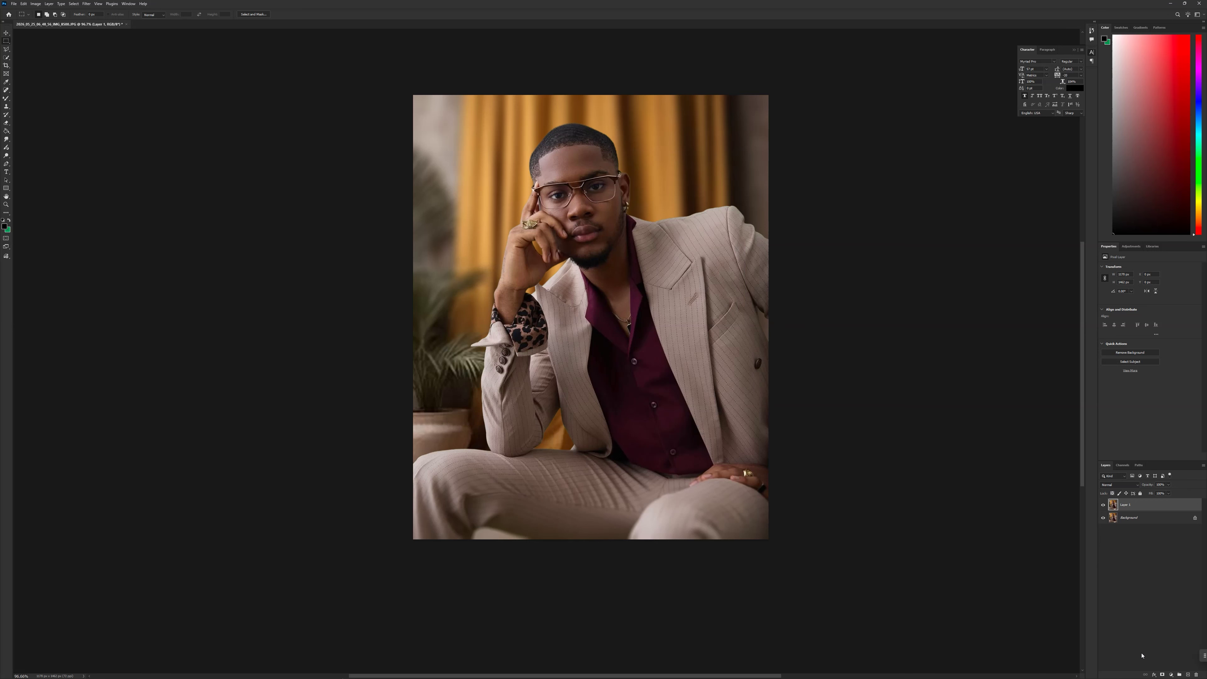
# - Add a black-to-transparent Gradient Fill layer over the portrait with a Radial style and reversed direction
pyautogui.click(1172, 675)
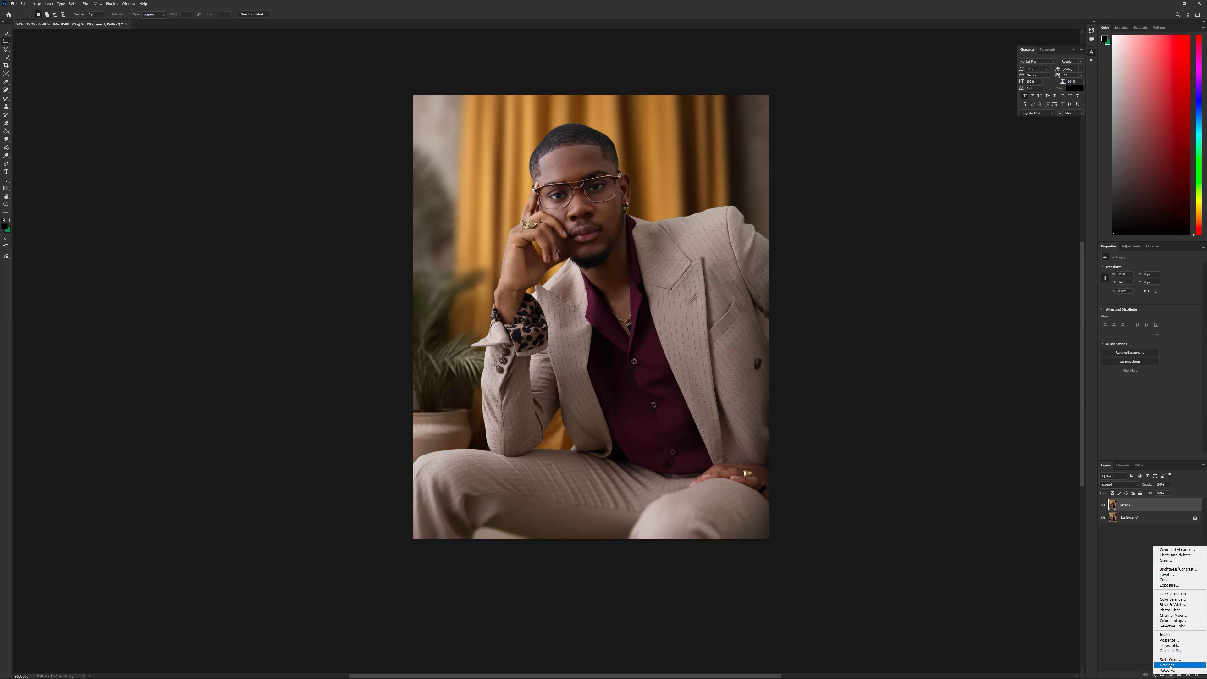
pyautogui.click(1169, 665)
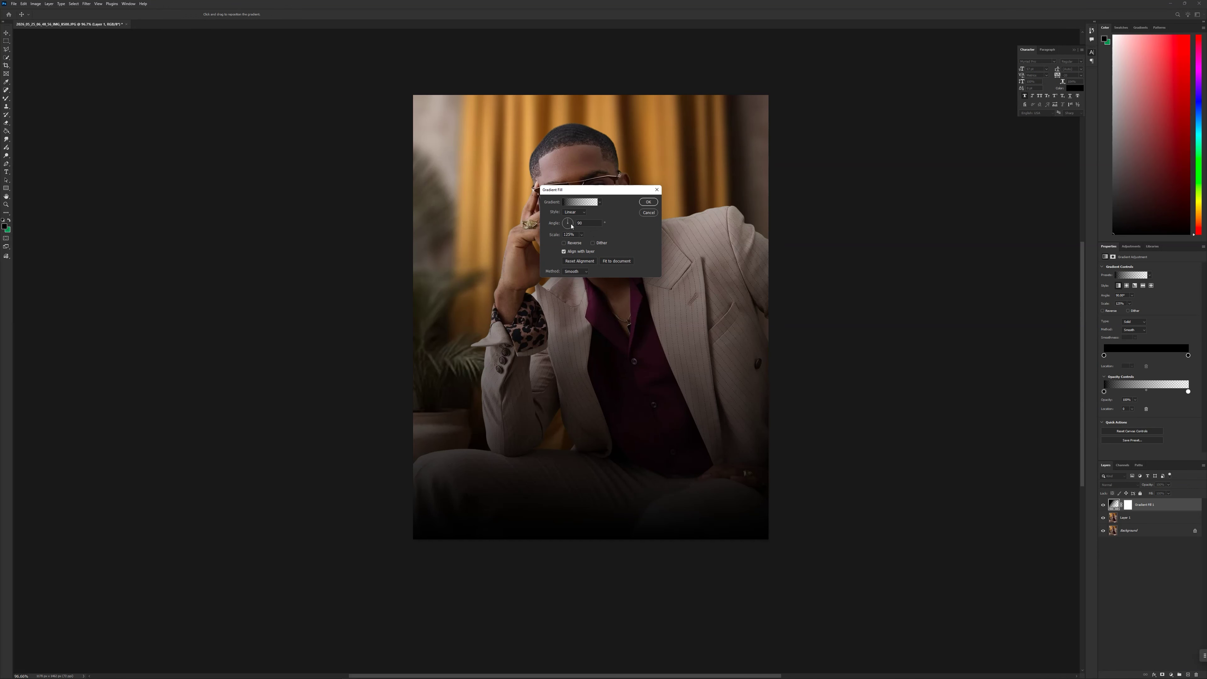
pyautogui.click(574, 211)
pyautogui.click(573, 224)
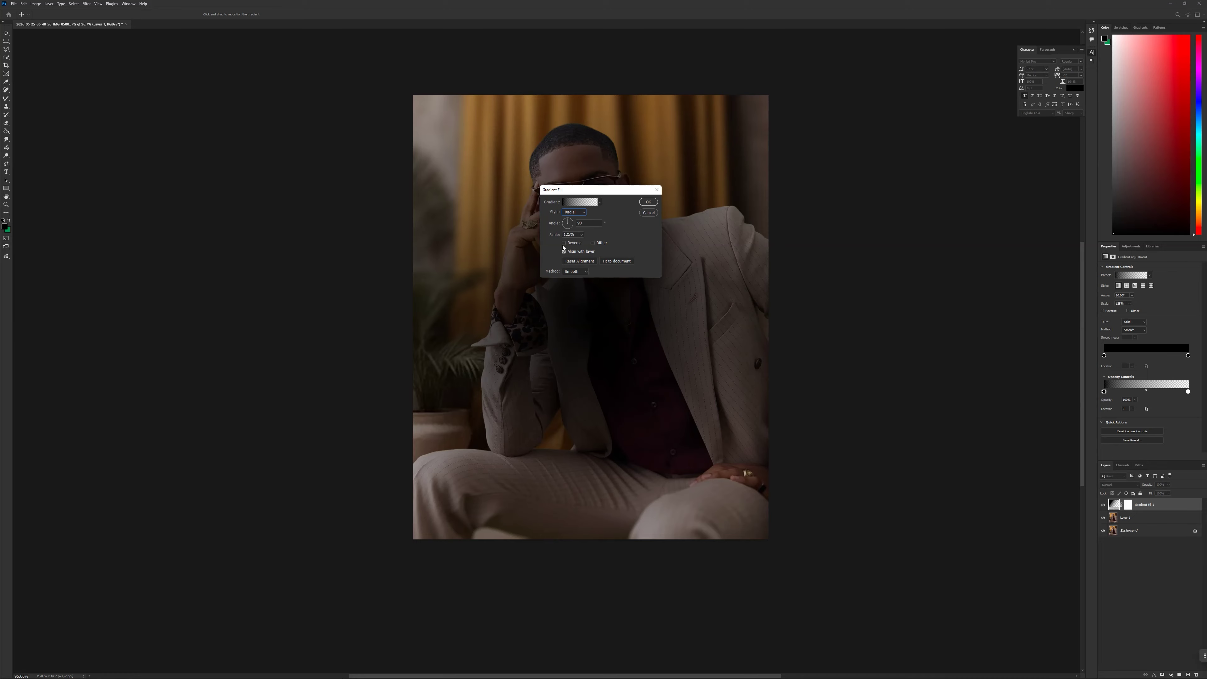
pyautogui.click(564, 243)
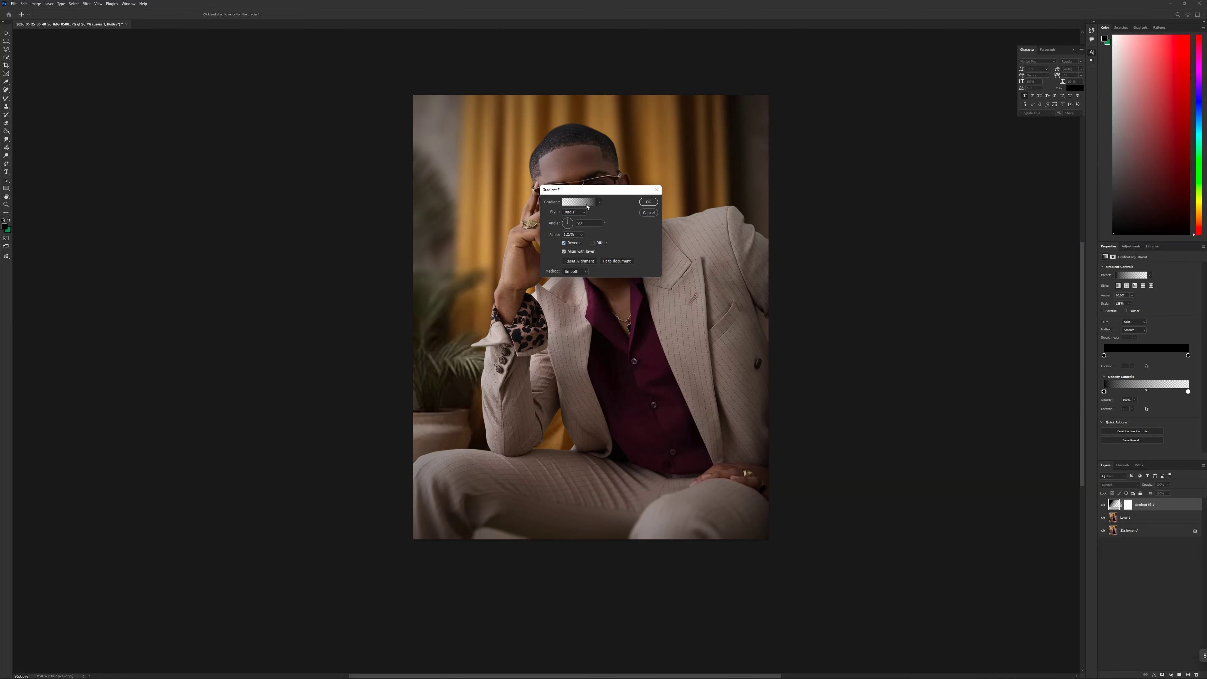
# - Increase the radial gradient's scale to soften the vignette around the portrait's edges and confirm the fill
pyautogui.moveTo(589, 192); pyautogui.dragTo(762, 250)
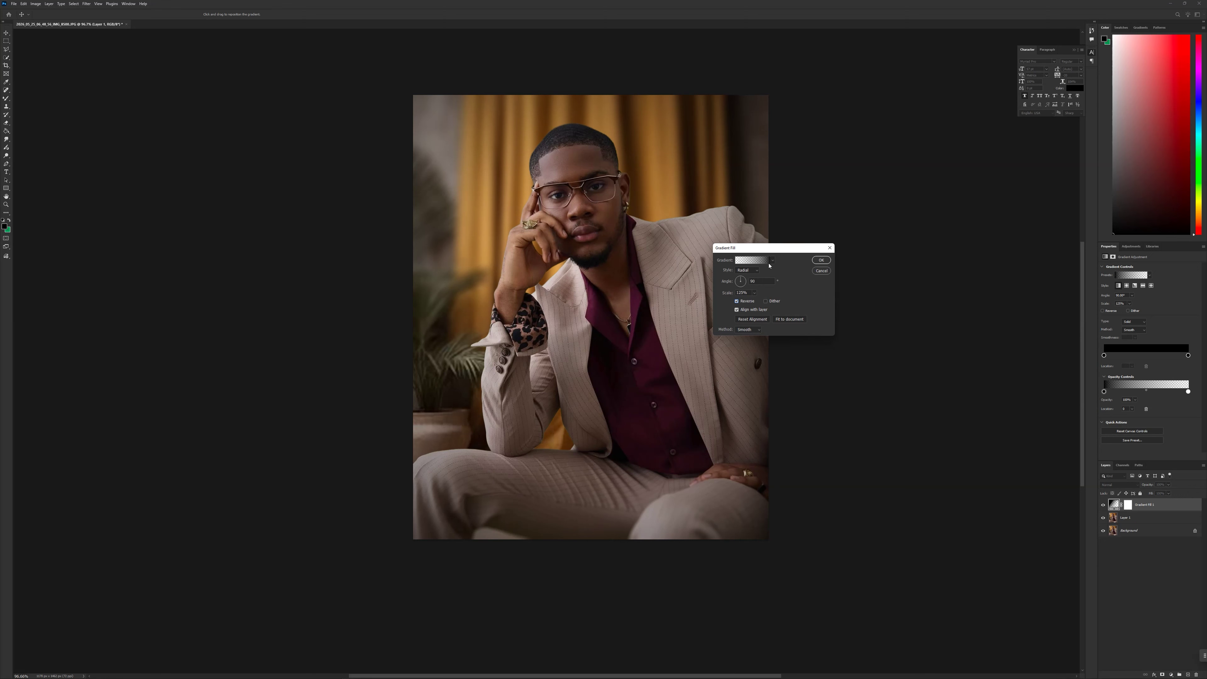
pyautogui.click(753, 293)
pyautogui.moveTo(751, 300); pyautogui.dragTo(757, 300)
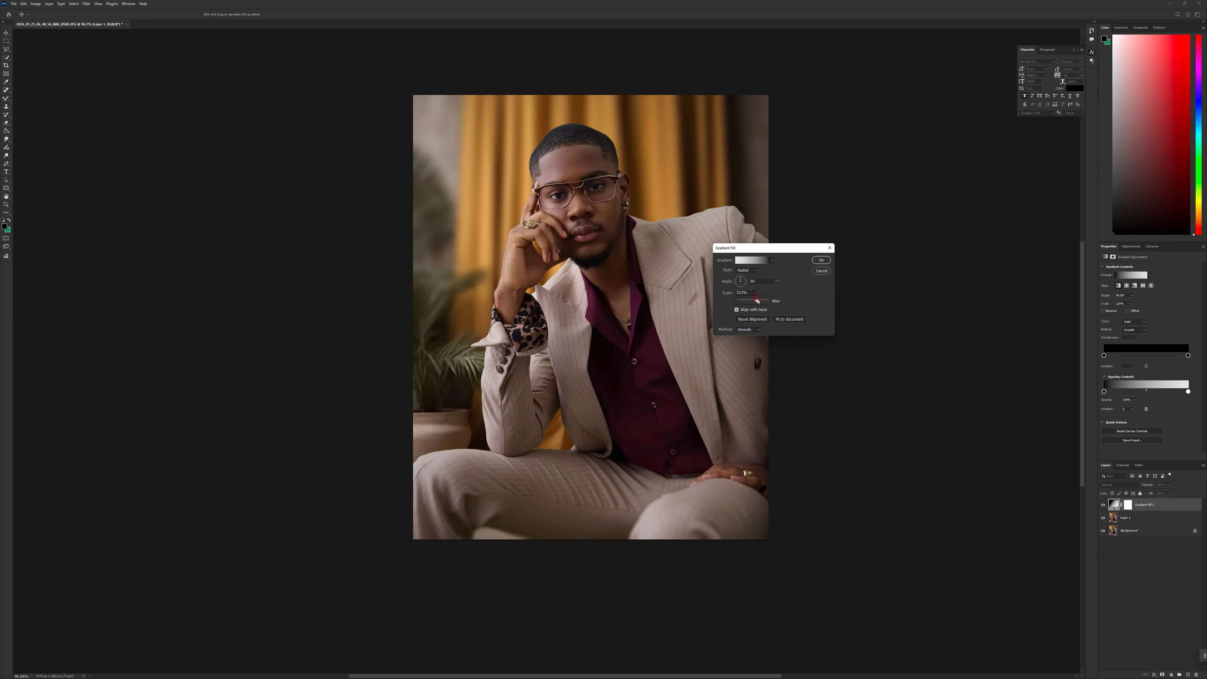
pyautogui.click(821, 260)
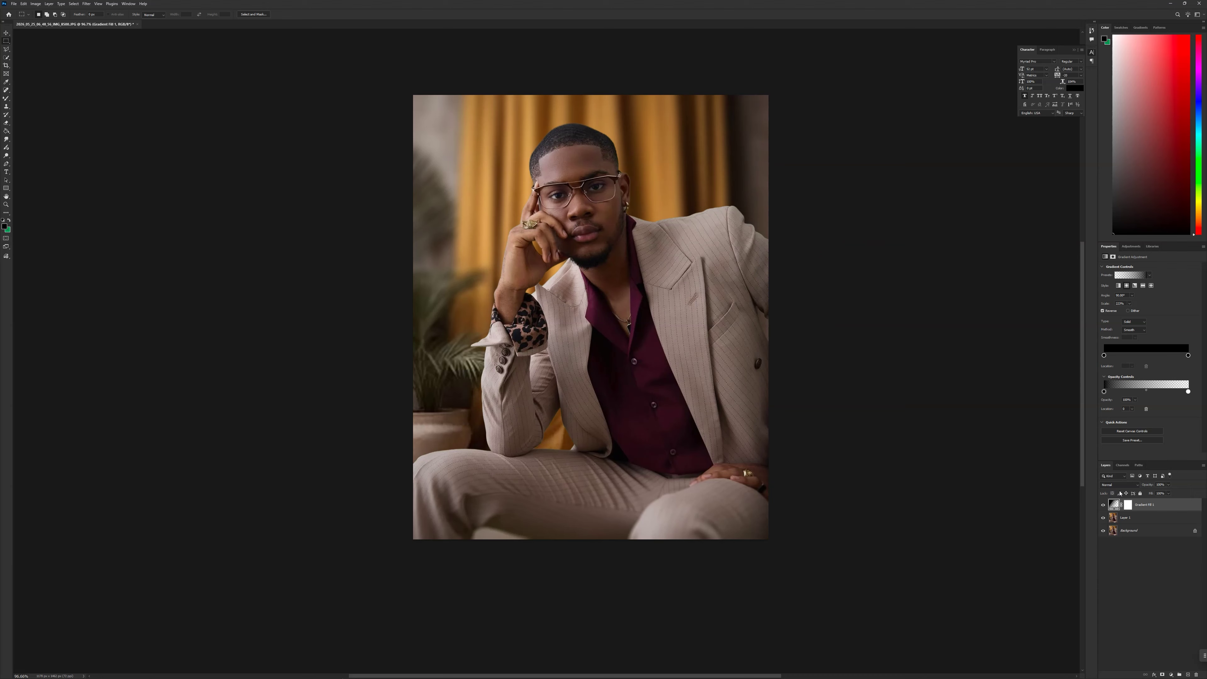
# - Compare the portrait with and without the vignette, and delete the Gradient Fill layer
pyautogui.click(1103, 505)
pyautogui.click(1103, 505)
pyautogui.click(1103, 505)
pyautogui.click(1103, 506)
pyautogui.press('Delete')
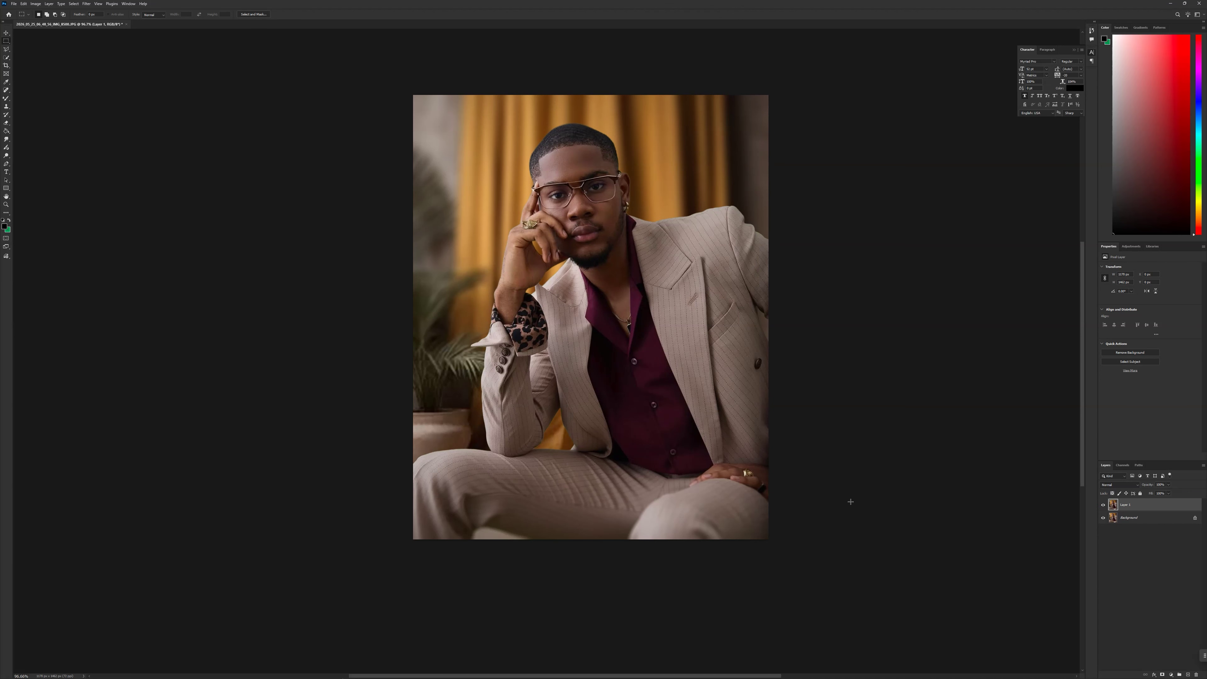
# - Start the Camera Raw Filter on the duplicated portrait layer, lowering the blacks and shadows and raising the contrast
pyautogui.scroll(5, 536, 177)
pyautogui.scroll(-5, 537, 176)
pyautogui.scroll(3, 637, 221)
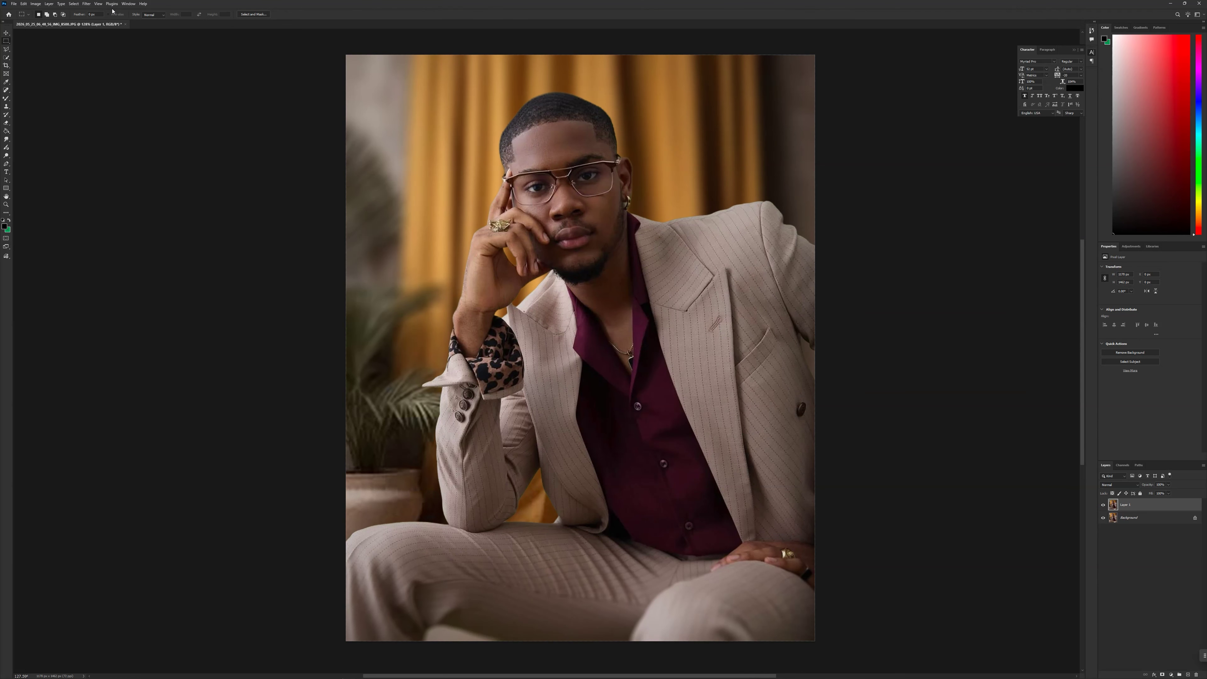
pyautogui.click(87, 5)
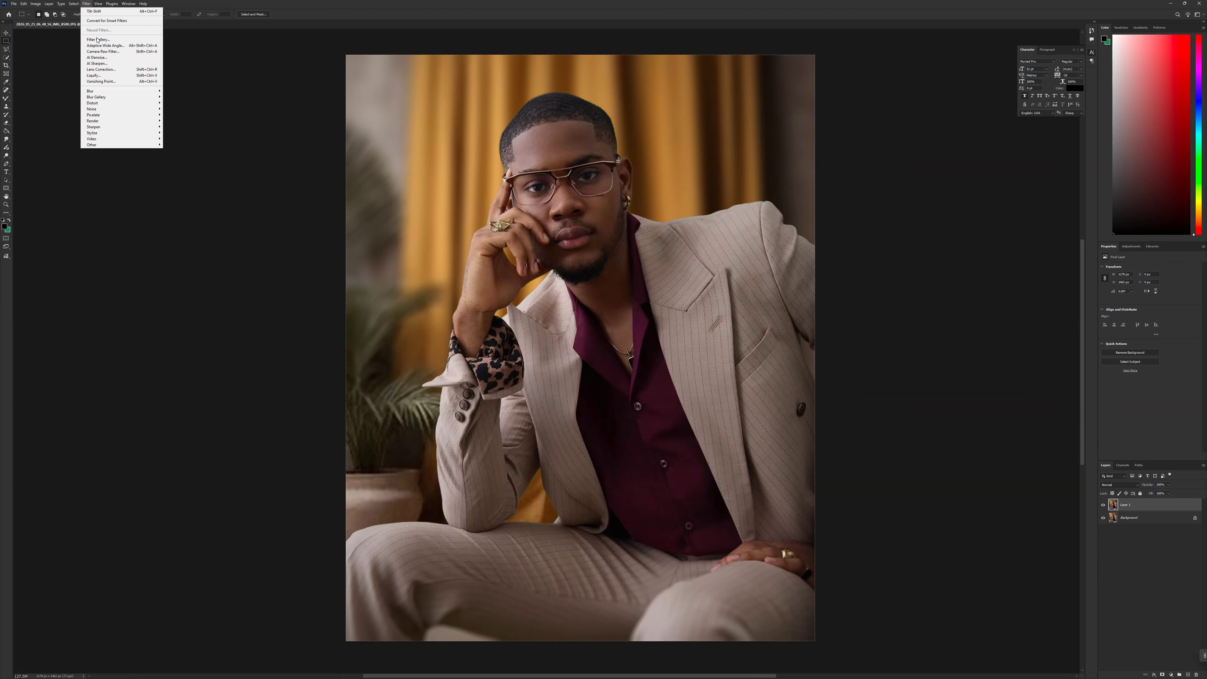
pyautogui.click(103, 52)
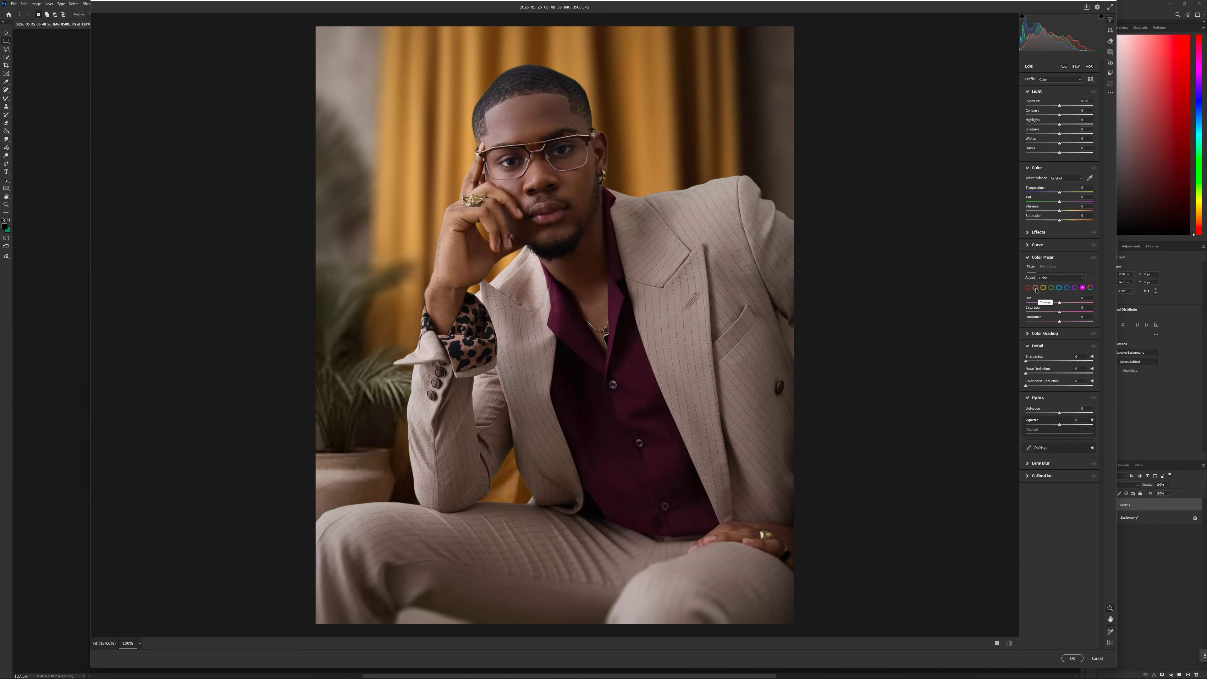
pyautogui.moveTo(1059, 153); pyautogui.dragTo(1050, 153)
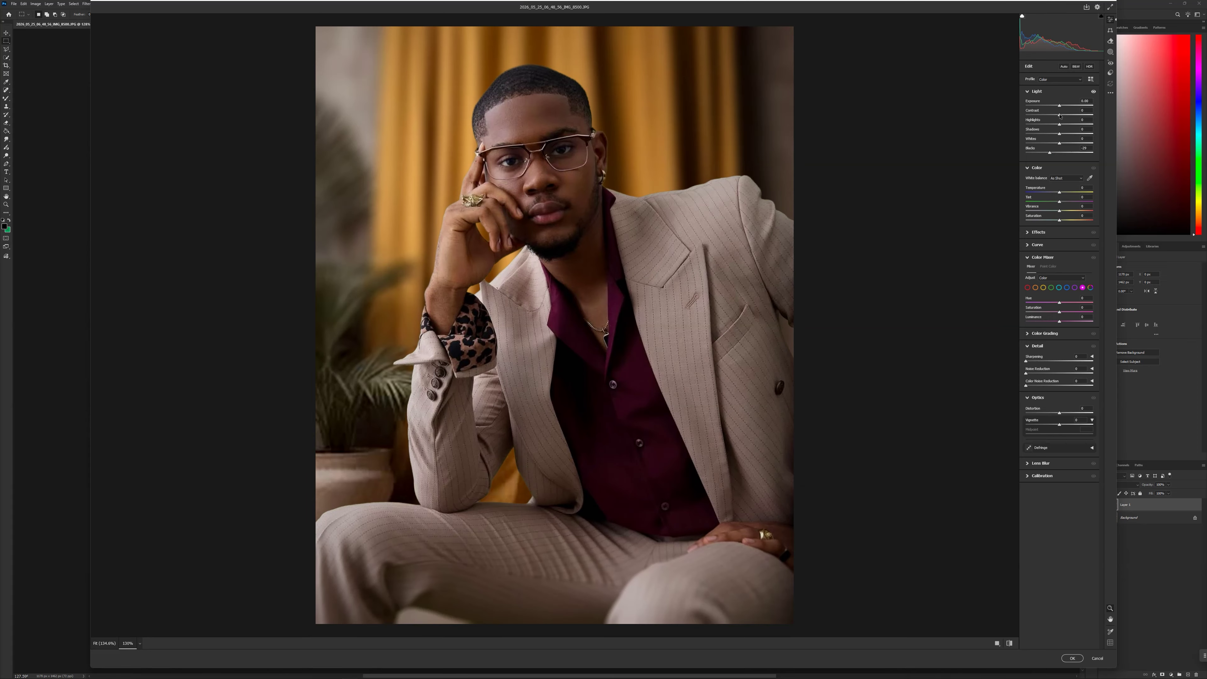
pyautogui.moveTo(1059, 115)
pyautogui.mouseDown()
pyautogui.moveTo(1071, 129)
pyautogui.moveTo(1050, 131)
pyautogui.mouseUp()
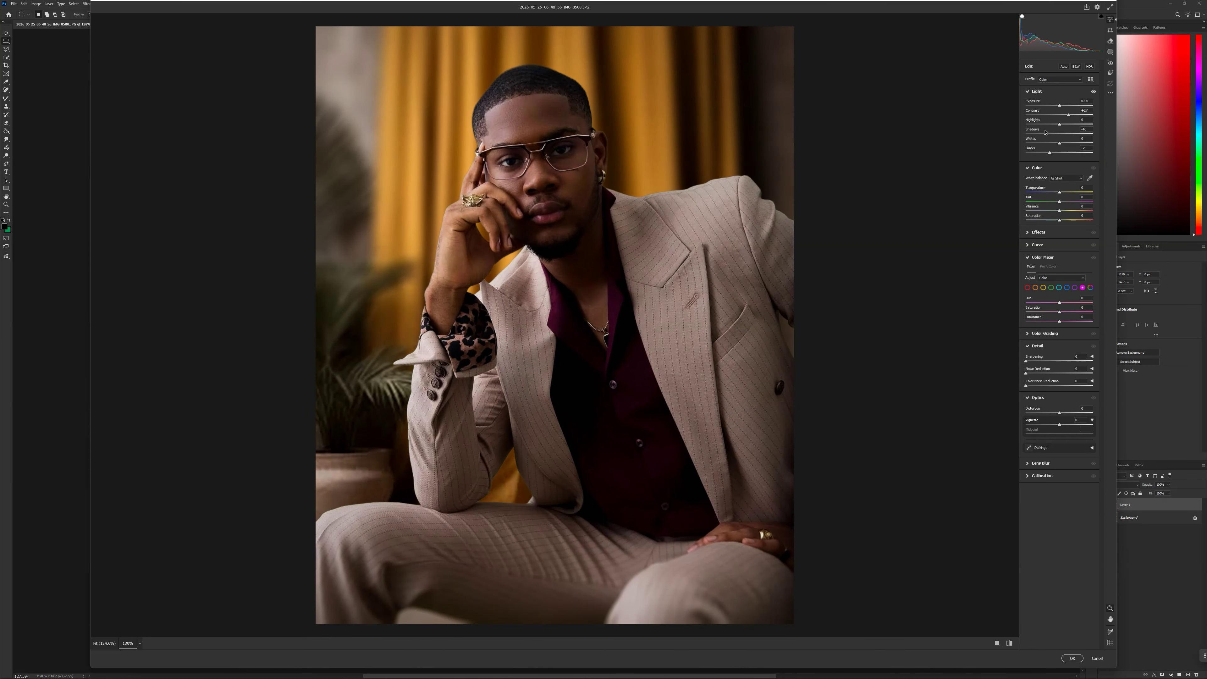
# - Bring the shadows back to near neutral, raise the contrast slightly and deepen the blacks, comparing the portrait before and after
pyautogui.scroll(-5, 623, 237)
pyautogui.scroll(3, 548, 286)
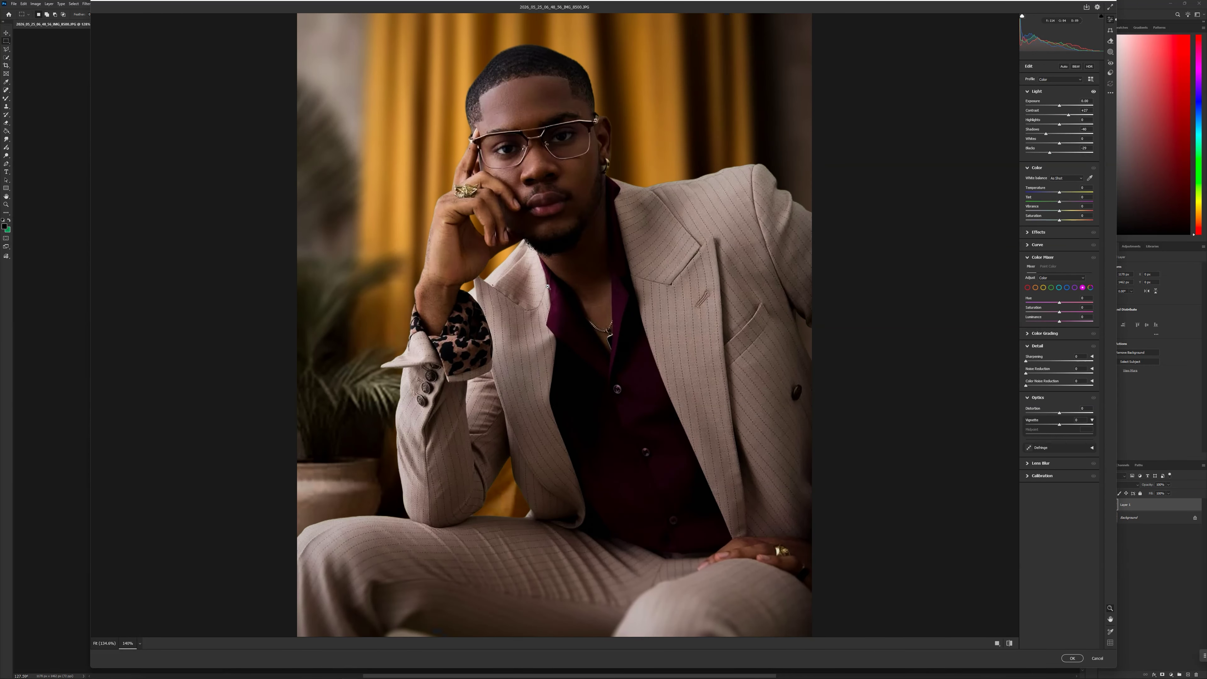
pyautogui.moveTo(1047, 135); pyautogui.dragTo(1057, 133)
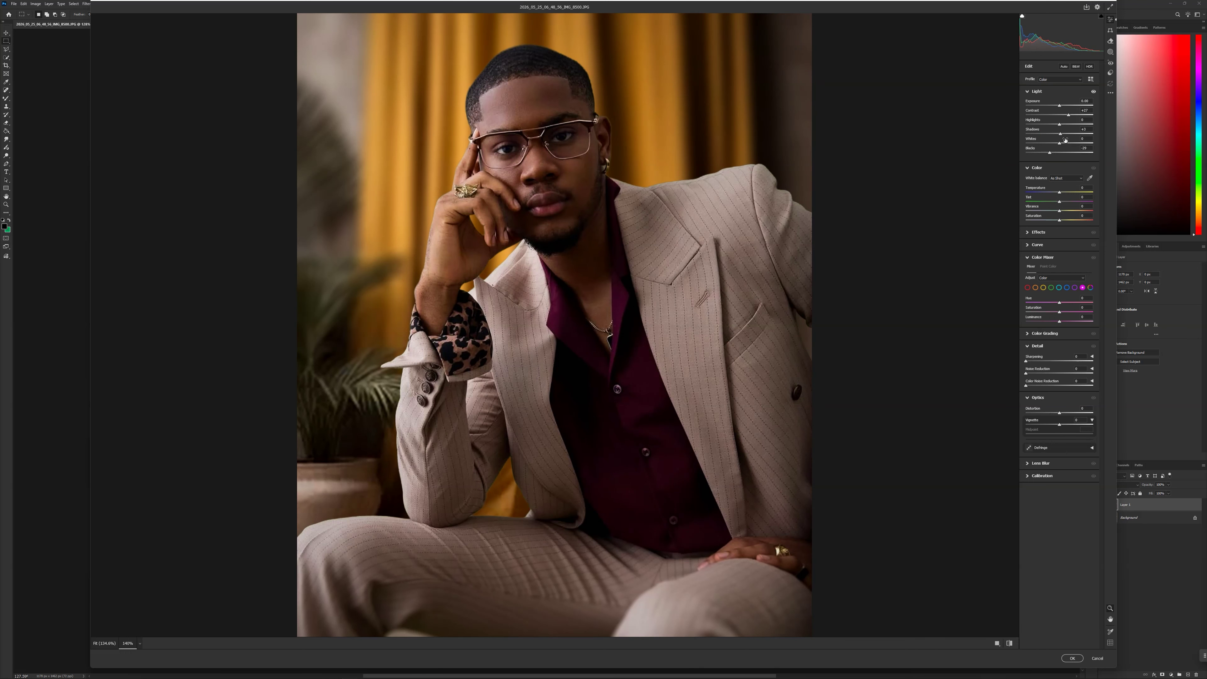
pyautogui.moveTo(1070, 116); pyautogui.dragTo(1072, 116)
pyautogui.moveTo(1049, 153); pyautogui.dragTo(1046, 152)
pyautogui.scroll(-3, 443, 420)
pyautogui.scroll(1, 498, 416)
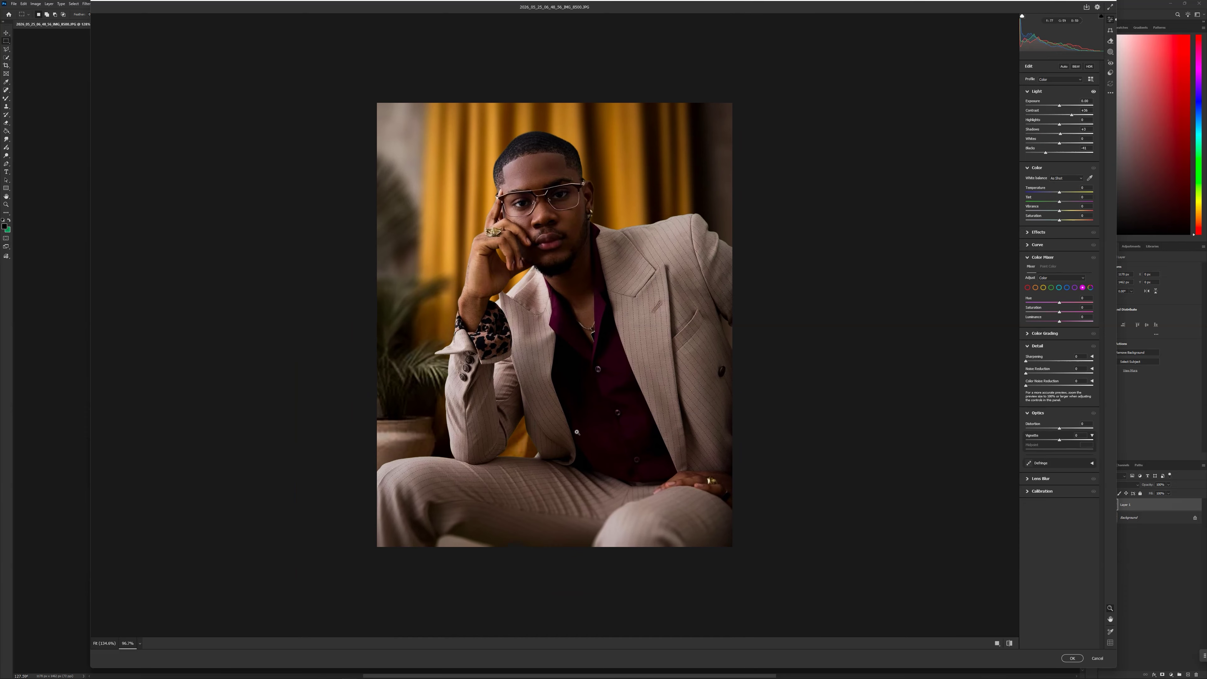
pyautogui.click(1012, 645)
pyautogui.click(1012, 645)
pyautogui.scroll(4, 554, 325)
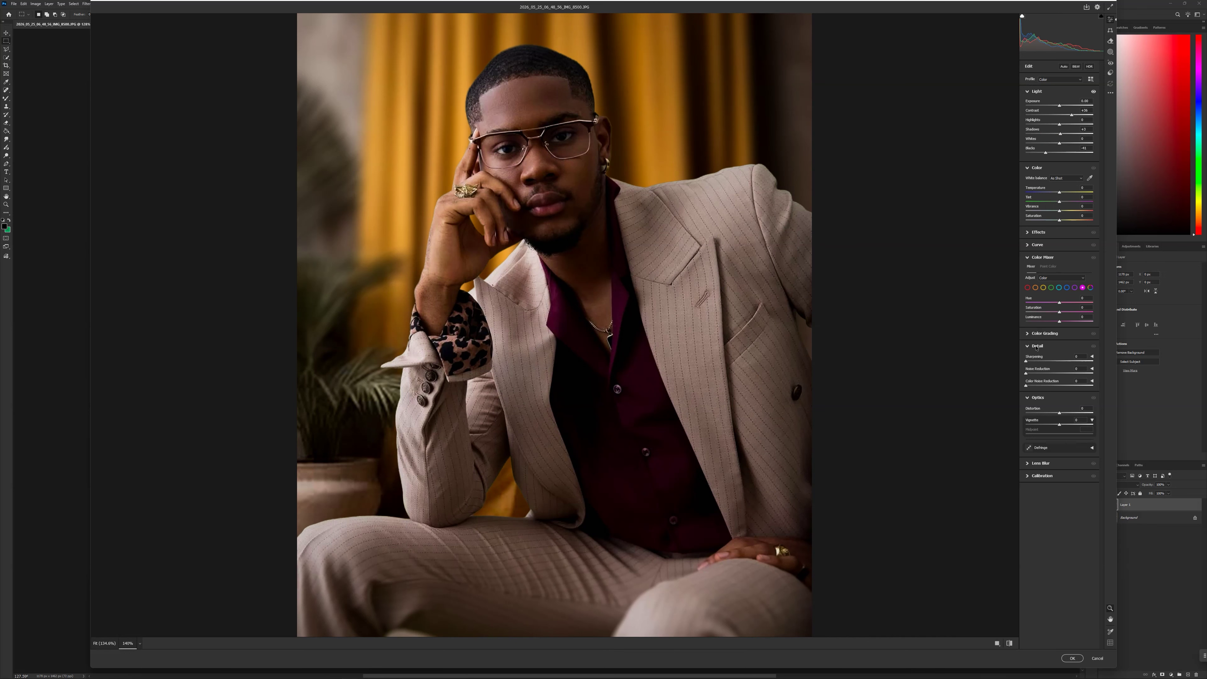
# - Add noise reduction and sharpening to the portrait, apply the Camera Raw adjustments and inspect the result
pyautogui.click(1040, 374)
pyautogui.moveTo(1091, 371); pyautogui.dragTo(1111, 373)
pyautogui.moveTo(1078, 356); pyautogui.dragTo(1046, 354)
pyautogui.click(1009, 644)
pyautogui.click(1010, 644)
pyautogui.click(1072, 658)
pyautogui.scroll(-3, 529, 391)
pyautogui.scroll(3, 554, 391)
pyautogui.scroll(-1, 557, 377)
pyautogui.scroll(4, 558, 375)
pyautogui.scroll(-4, 558, 376)
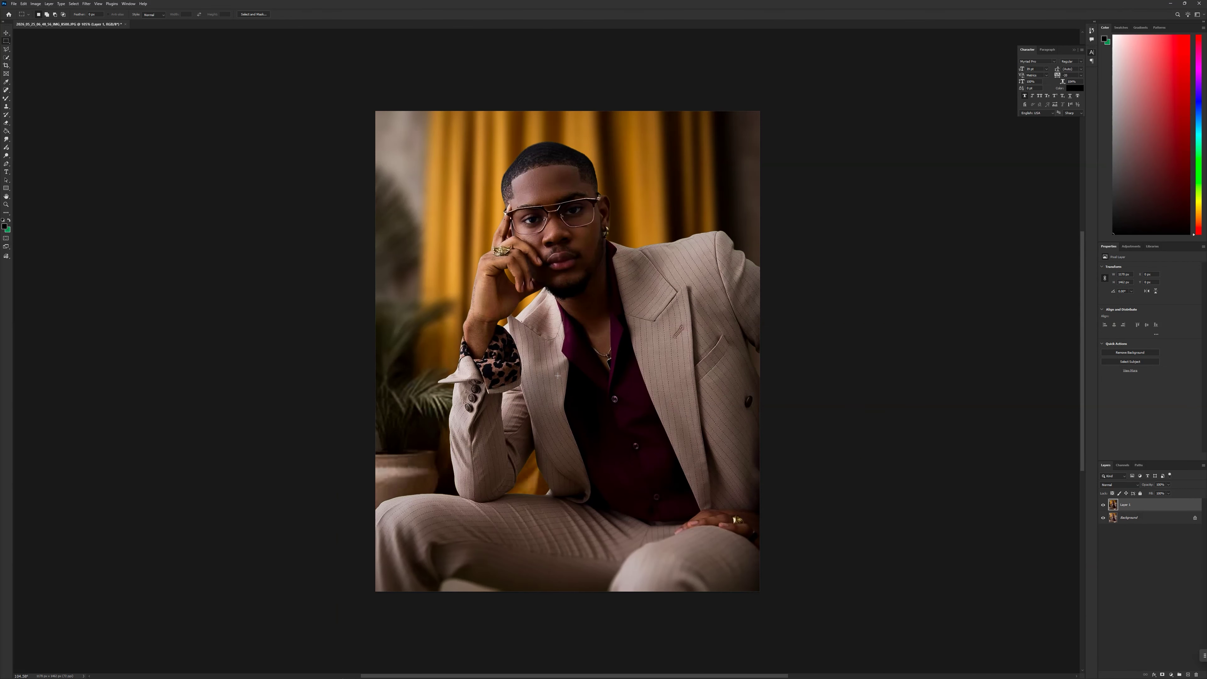